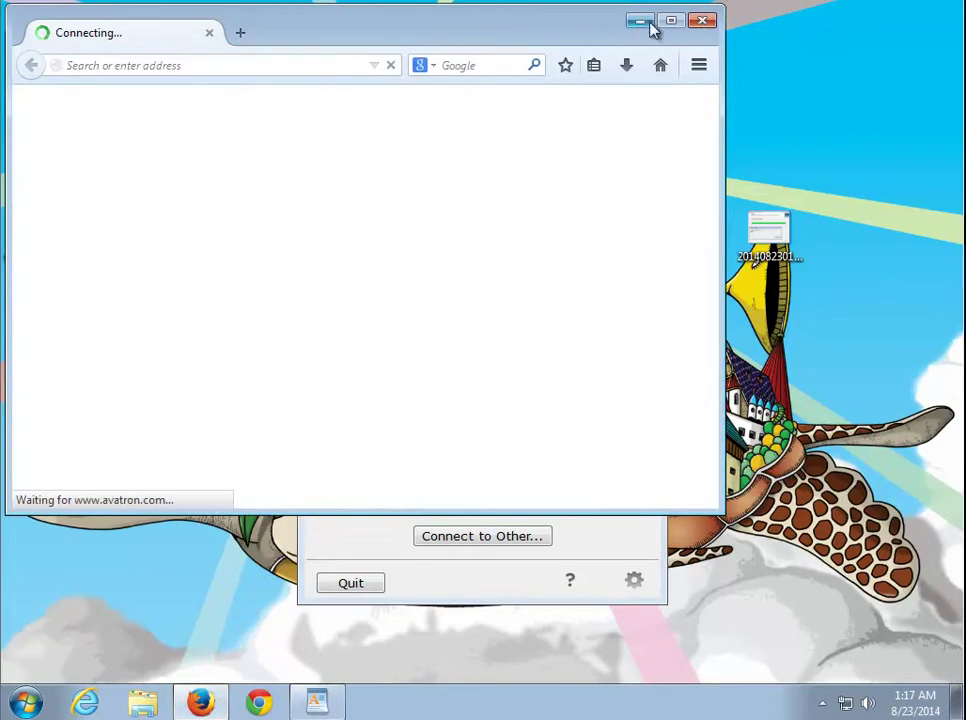
Read through the "How to" uninstall document in WordPad, including its five-step list and notes, and close it.
{"action": "left_click", "coordinate": [318, 705]}
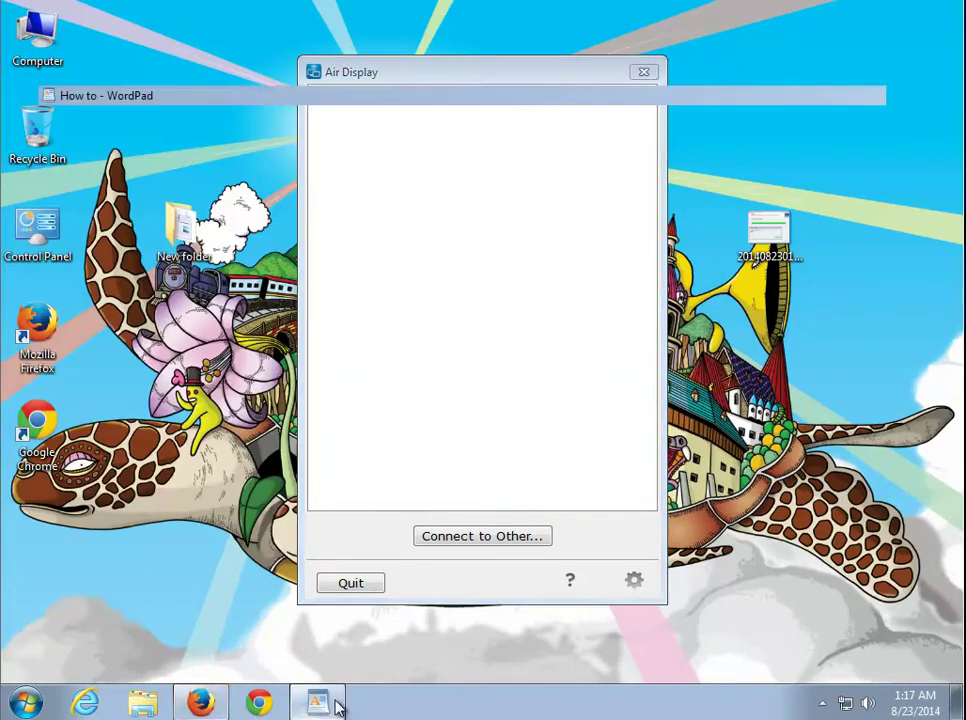
{"action": "left_click_drag", "start_coordinate": [650, 315], "coordinate": [197, 219]}
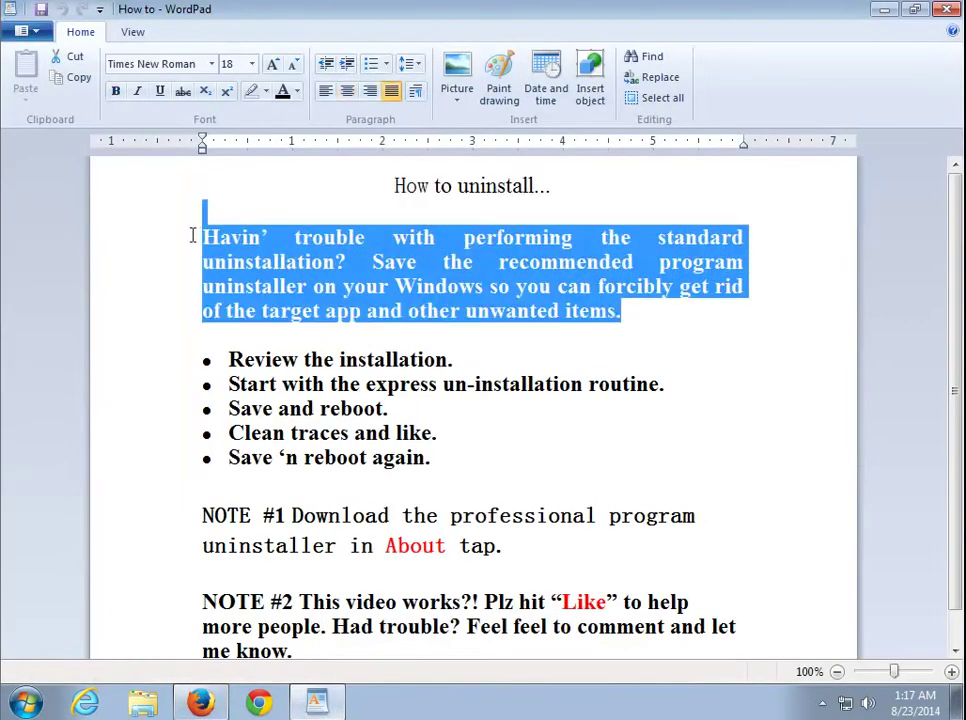
{"action": "left_click_drag", "start_coordinate": [413, 460], "coordinate": [174, 363]}
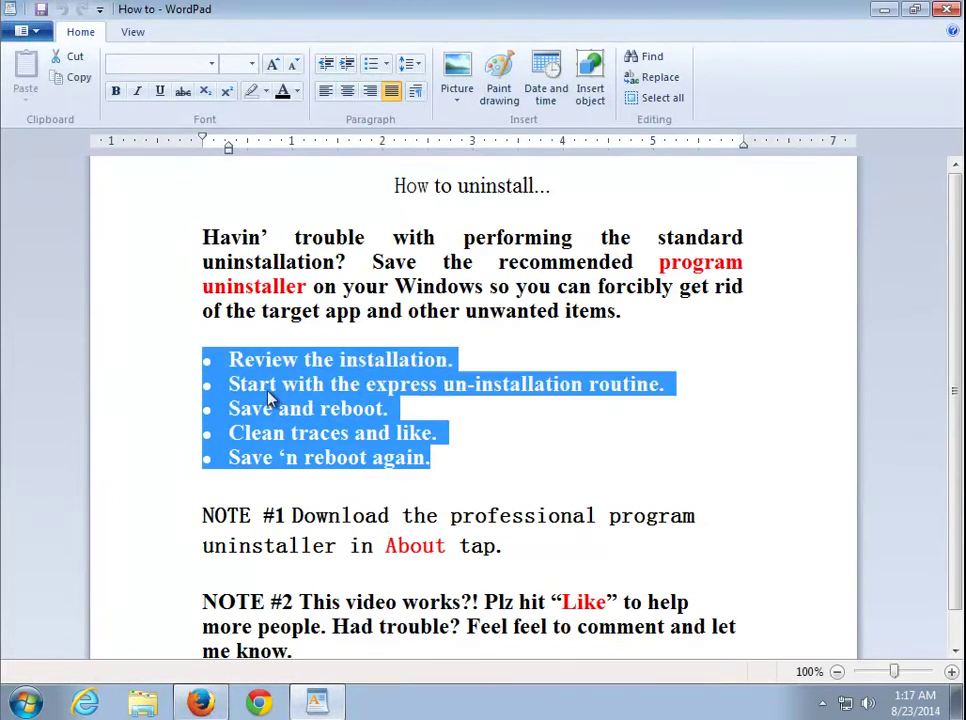
{"action": "scroll", "coordinate": [258, 393], "scroll_direction": "down", "scroll_amount": 1}
{"action": "left_click_drag", "start_coordinate": [345, 612], "coordinate": [181, 489]}
{"action": "left_click", "coordinate": [376, 448]}
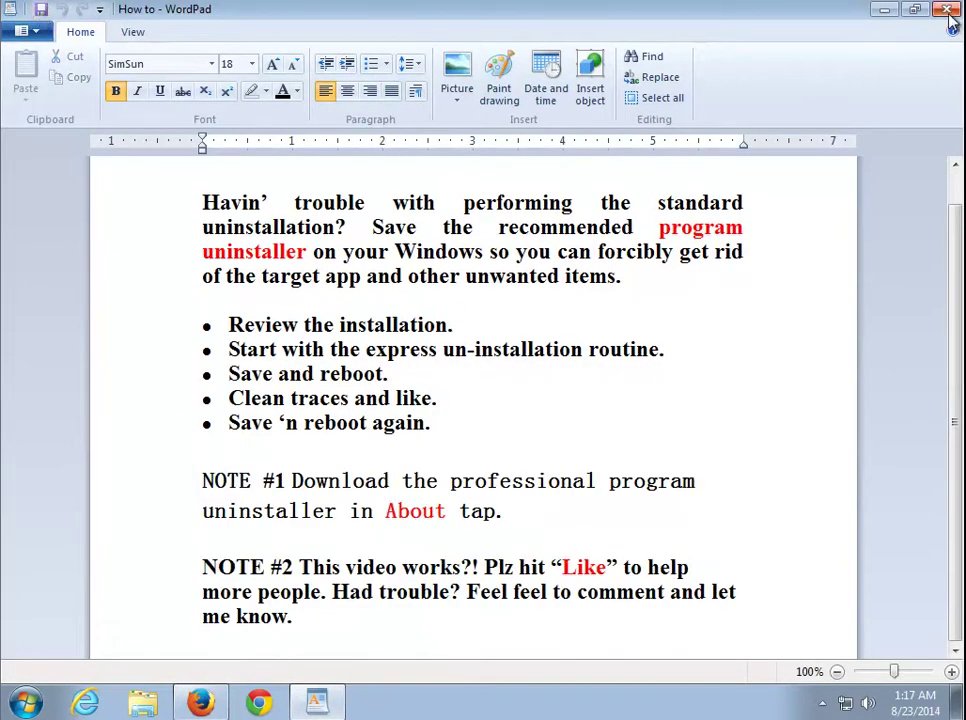
{"action": "left_click", "coordinate": [946, 10]}
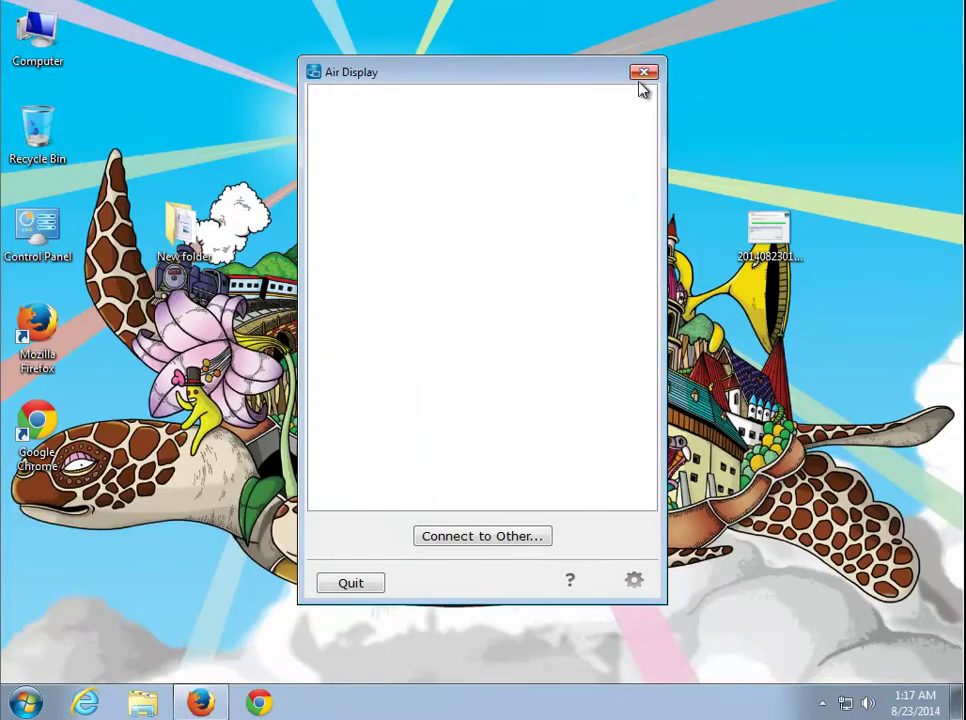
{"action": "left_click", "coordinate": [643, 74]}
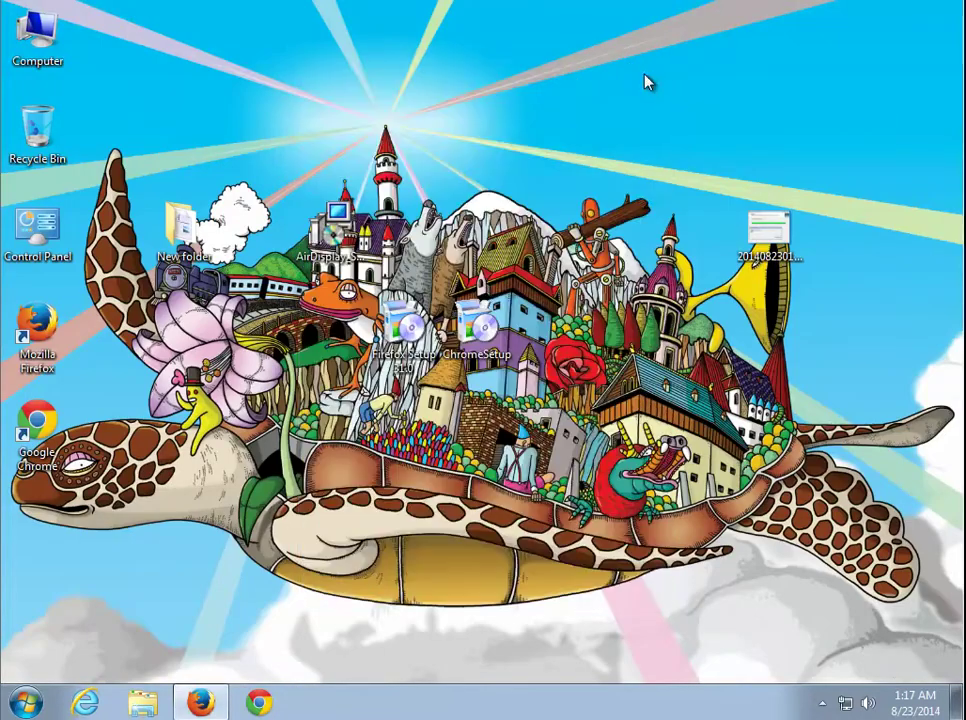
{"action": "double_click", "coordinate": [768, 235]}
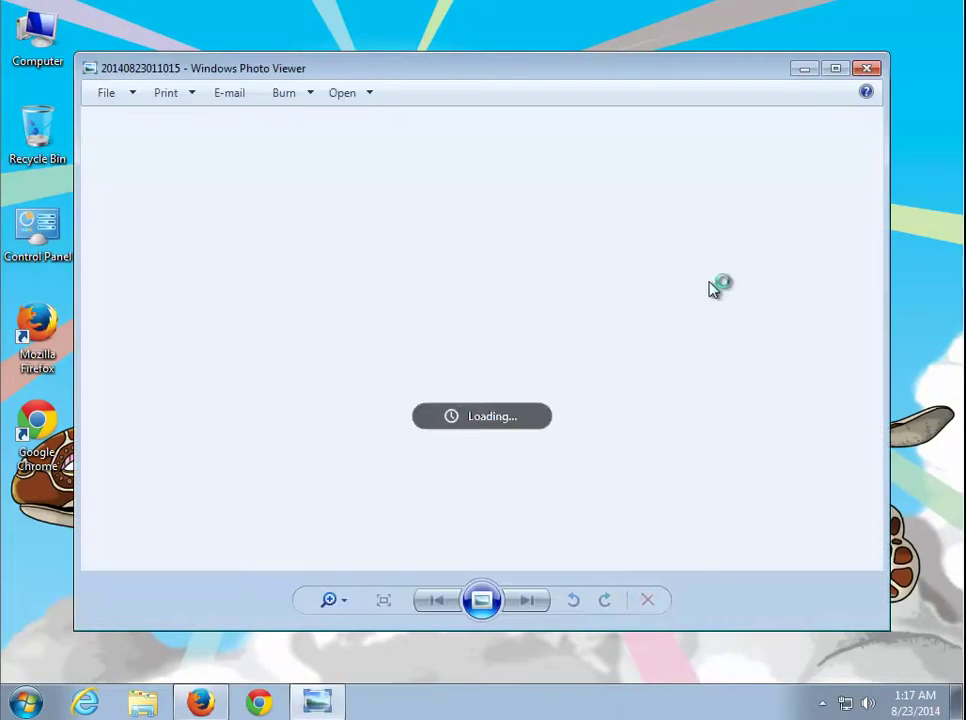
{"action": "left_click", "coordinate": [330, 600]}
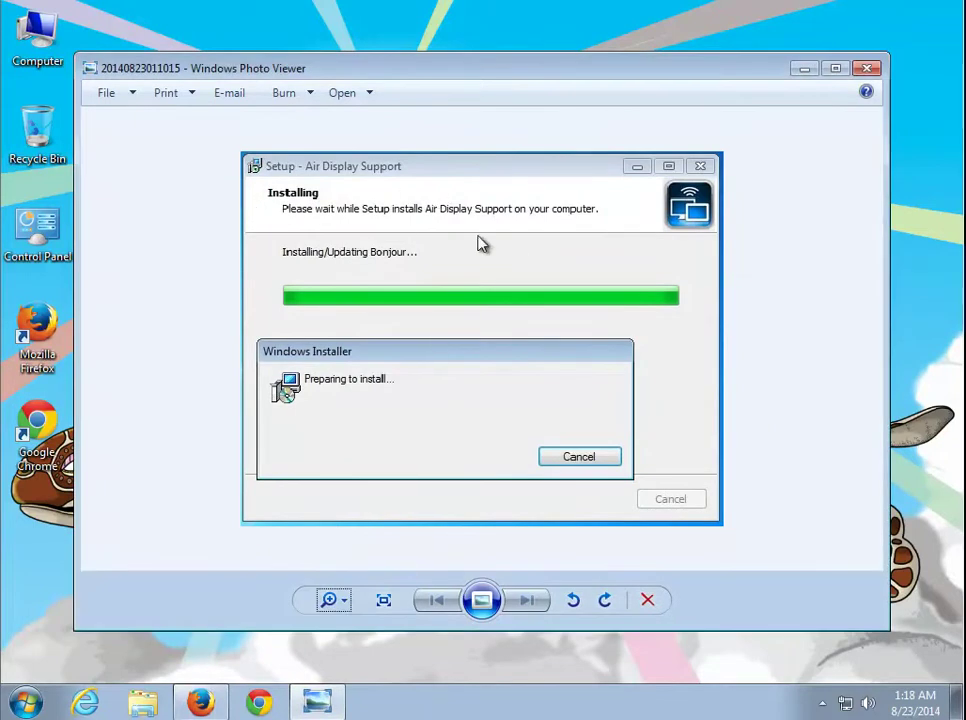
{"action": "left_click", "coordinate": [322, 600]}
{"action": "scroll", "coordinate": [322, 580], "scroll_direction": "up", "scroll_amount": 1}
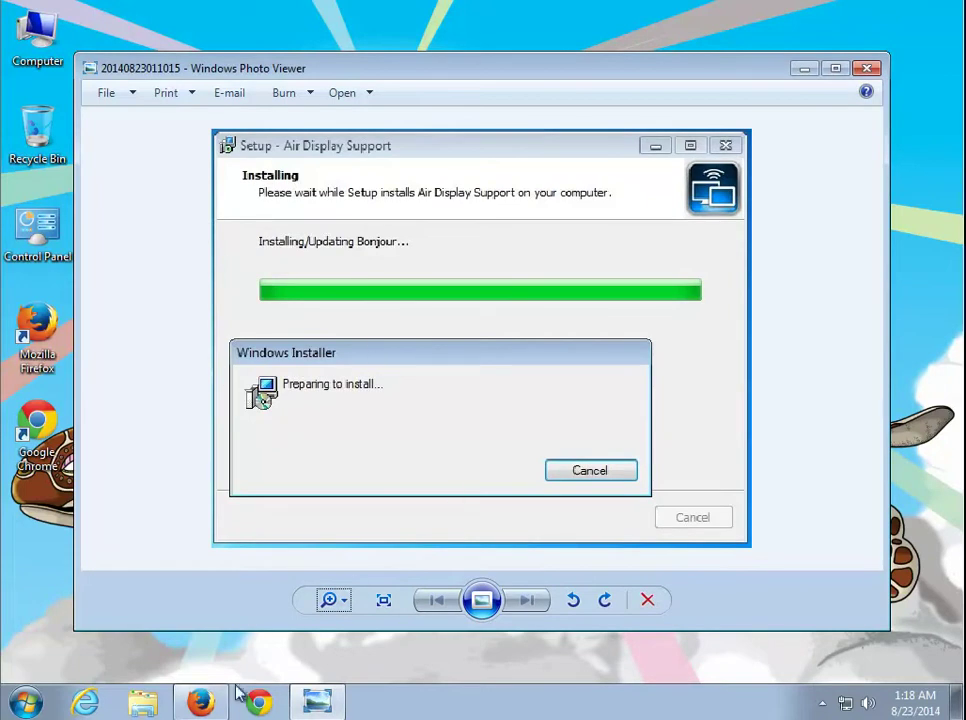
Bring up the Avatron FAQ page in Firefox, close the browser and minimize Windows Photo Viewer.
{"action": "left_click", "coordinate": [230, 530]}
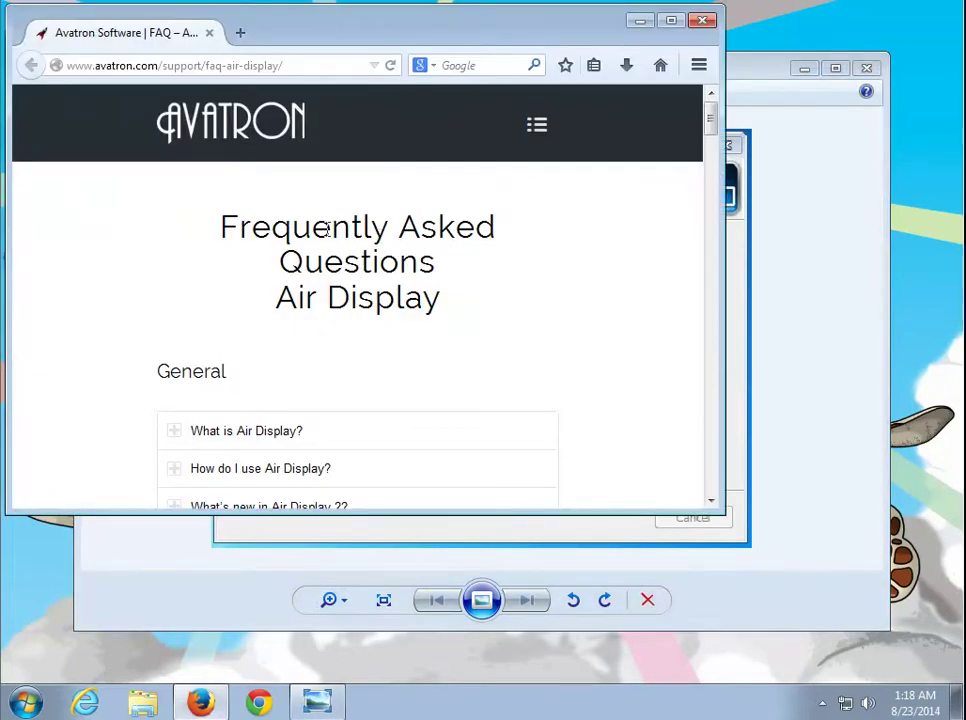
{"action": "left_click", "coordinate": [704, 22]}
{"action": "left_click", "coordinate": [802, 70]}
Open the installed programs list from Control Panel, narrow the Name column and select Air Display Support.
{"action": "double_click", "coordinate": [60, 254]}
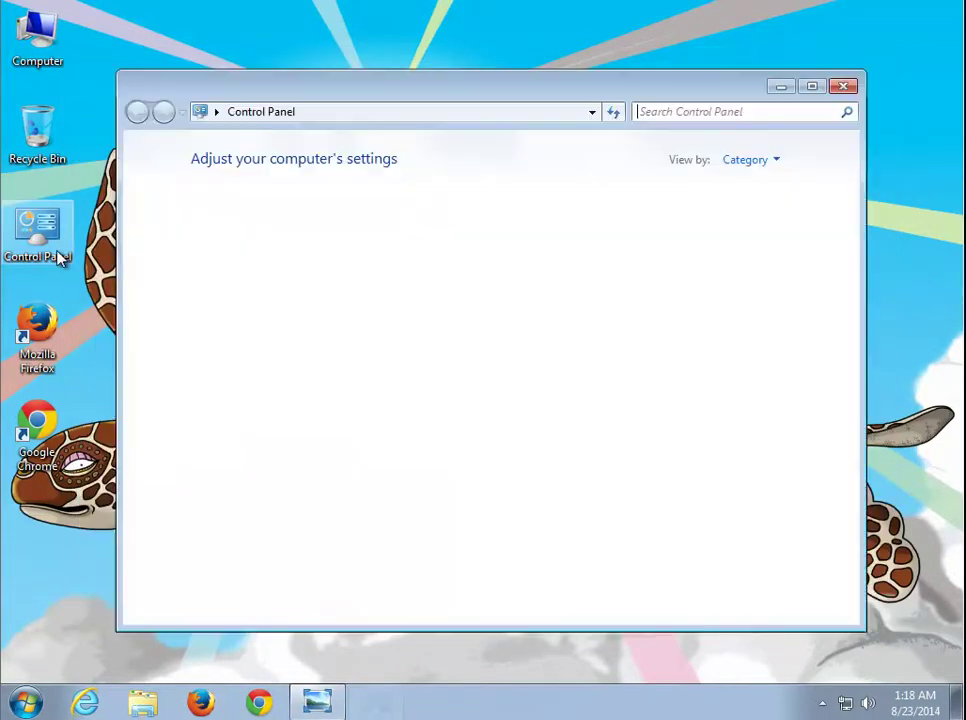
{"action": "left_click", "coordinate": [290, 426]}
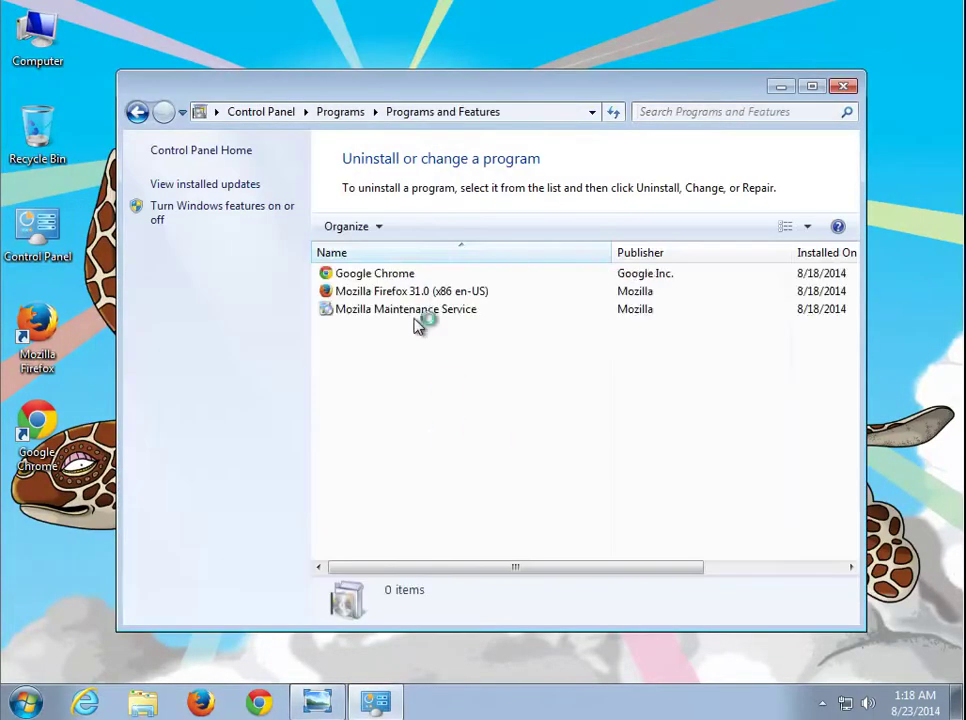
{"action": "left_click_drag", "start_coordinate": [617, 252], "coordinate": [462, 250]}
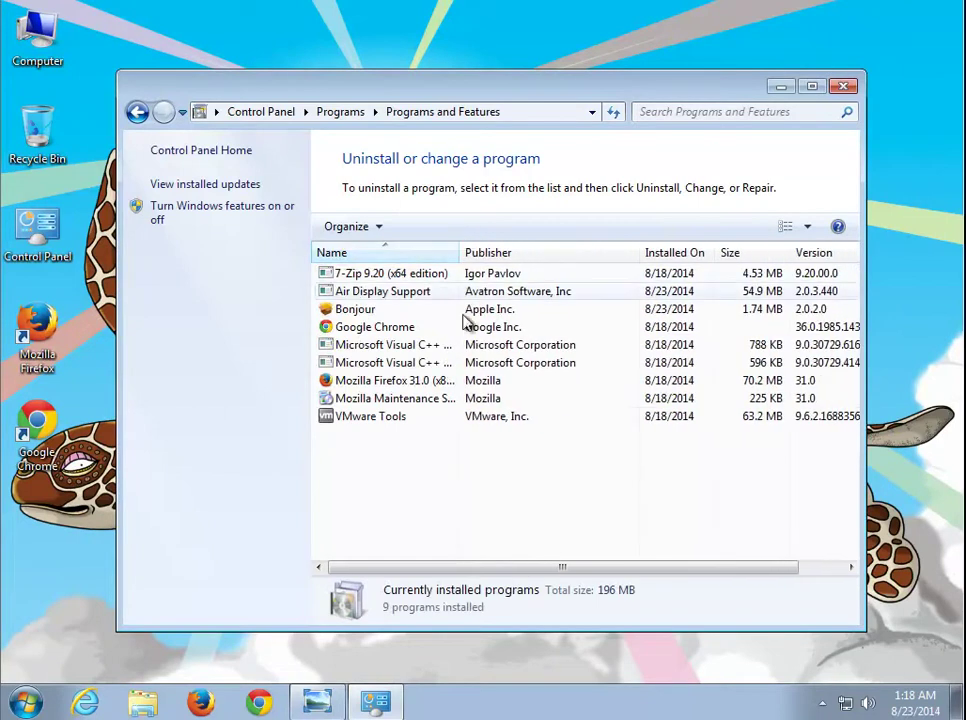
{"action": "left_click", "coordinate": [402, 310]}
{"action": "left_click", "coordinate": [374, 290]}
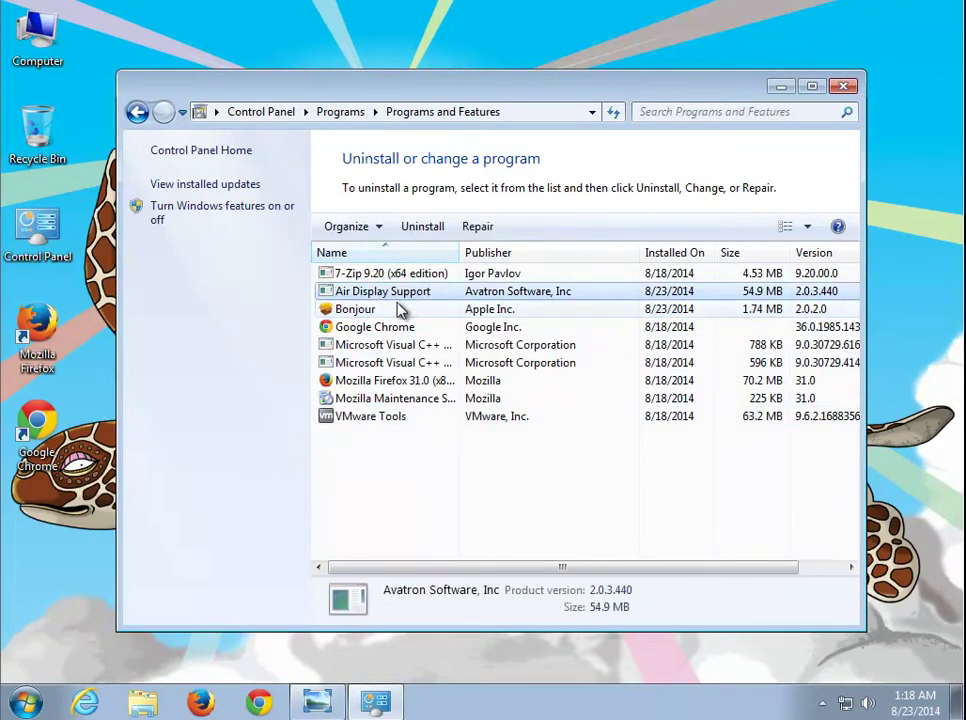
Quit the Air Display program that is still running in the notification area.
{"action": "left_click", "coordinate": [821, 705]}
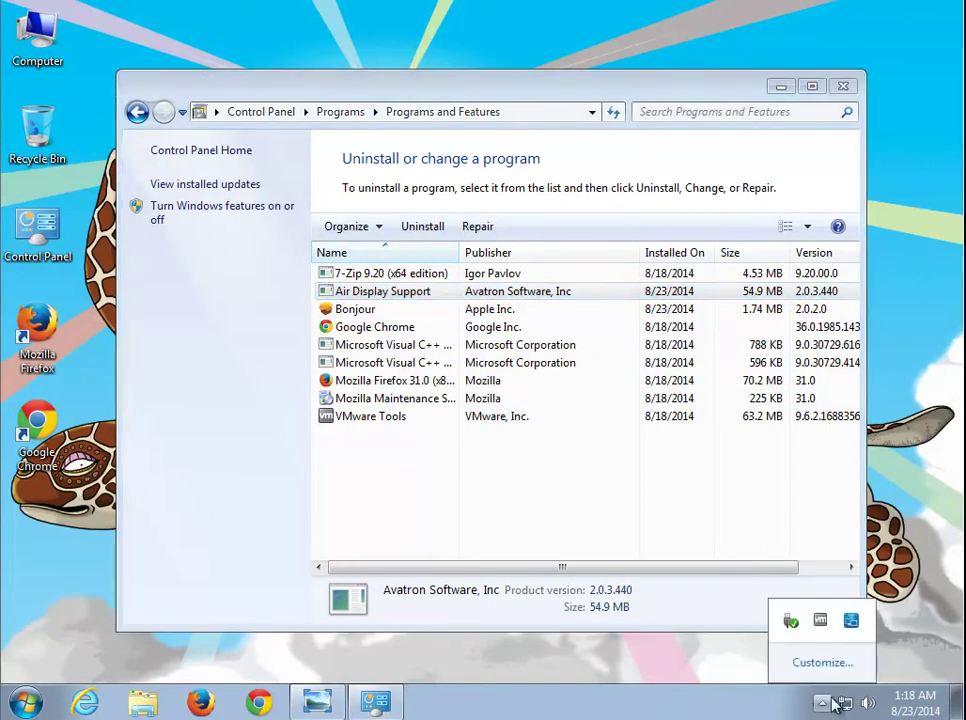
{"action": "left_click", "coordinate": [851, 622]}
{"action": "left_click", "coordinate": [378, 586]}
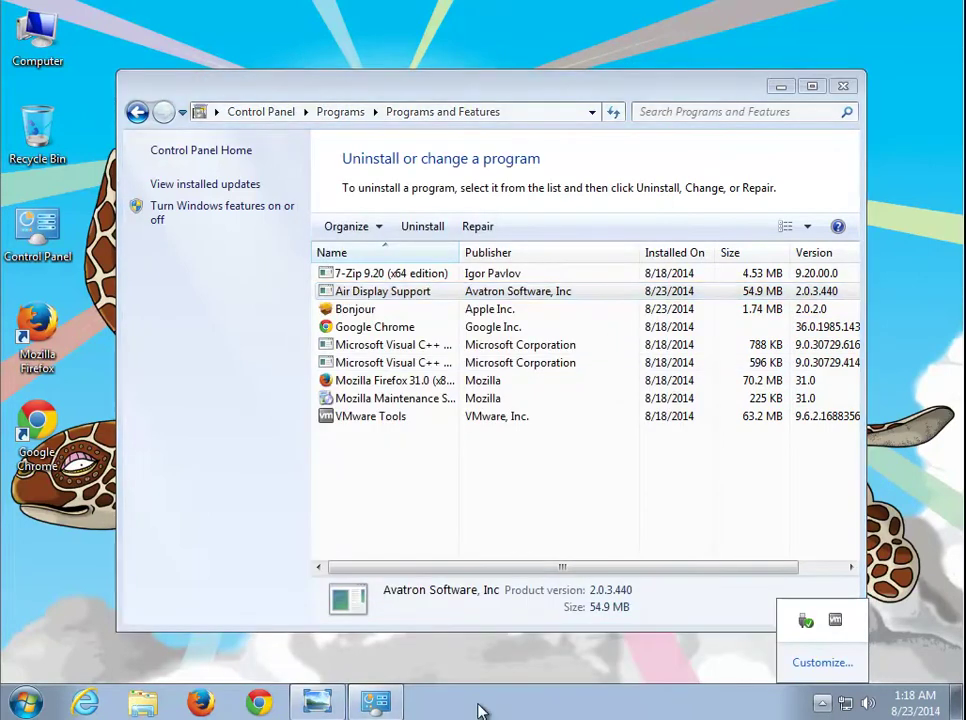
Check the running processes in Windows Task Manager for Air Display and minimize it.
{"action": "right_click", "coordinate": [479, 712]}
{"action": "left_click", "coordinate": [524, 642]}
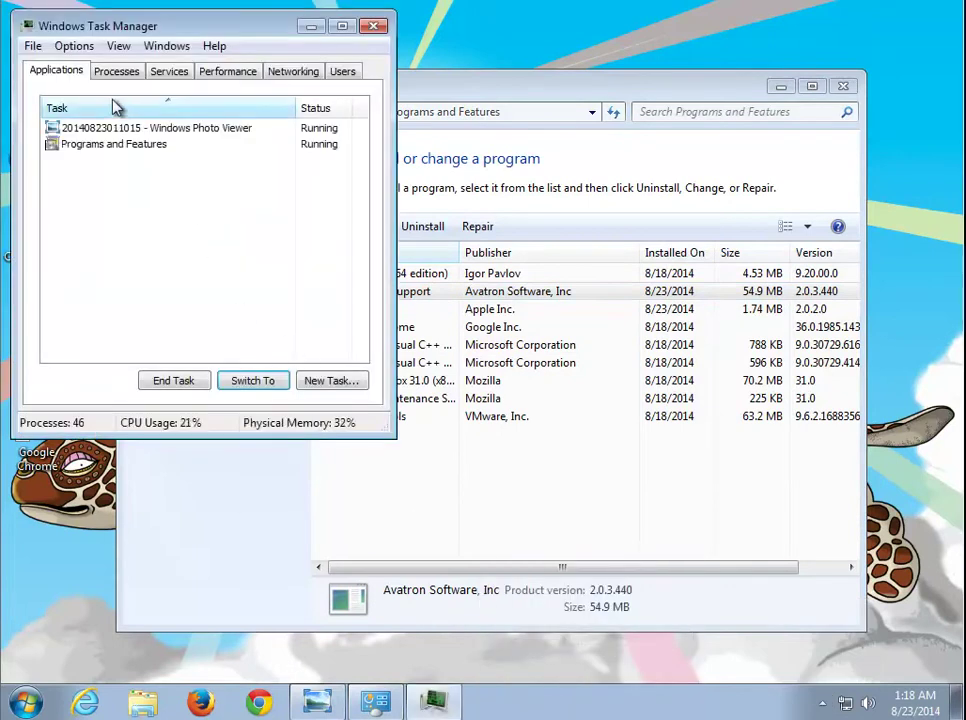
{"action": "left_click", "coordinate": [116, 71]}
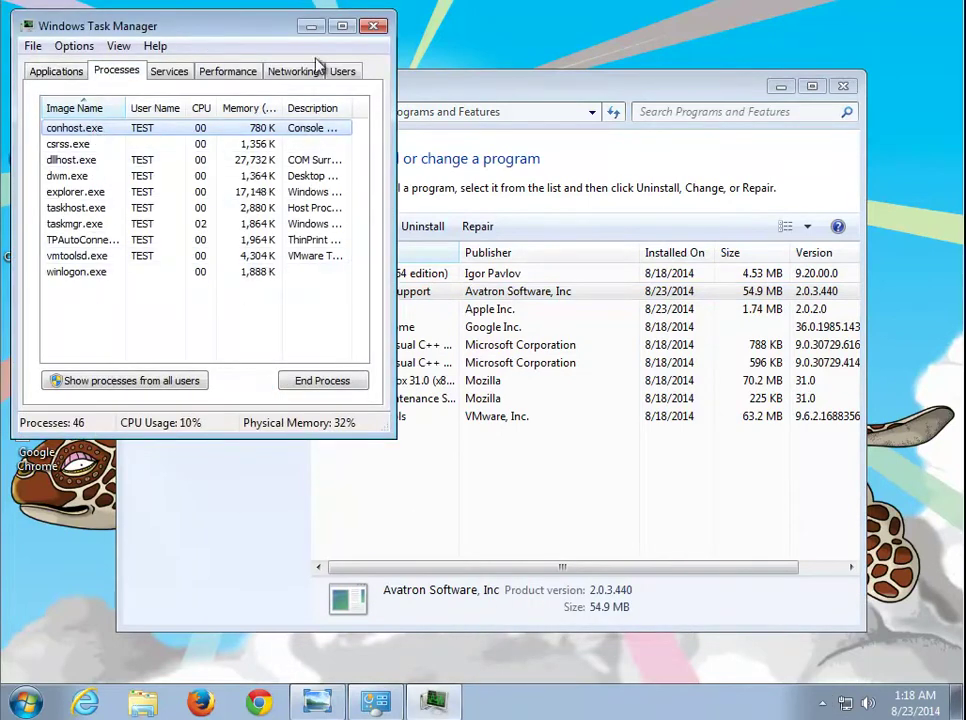
{"action": "left_click", "coordinate": [311, 26]}
Browse to Program Files (x86) on Local Disk (C:) and select the Bonjour folder.
{"action": "double_click", "coordinate": [37, 45]}
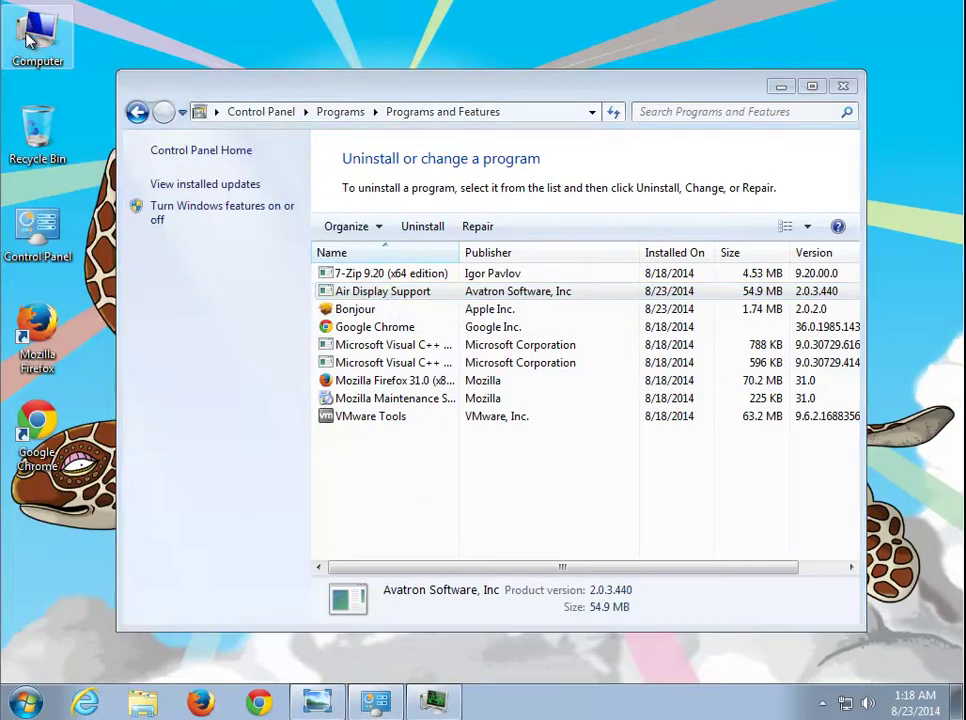
{"action": "double_click", "coordinate": [377, 252]}
{"action": "double_click", "coordinate": [355, 263]}
{"action": "left_click", "coordinate": [365, 223]}
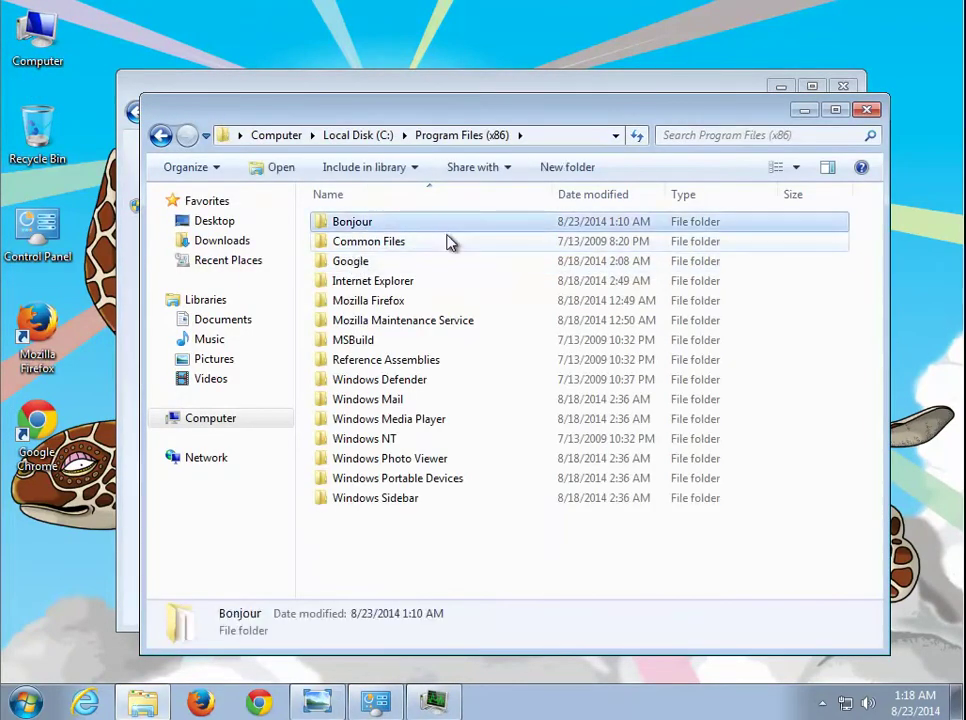
Open Program Files on Local Disk (C:) in a second window and select the Avatron and Bonjour folders.
{"action": "double_click", "coordinate": [37, 40]}
{"action": "double_click", "coordinate": [377, 250]}
{"action": "double_click", "coordinate": [390, 265]}
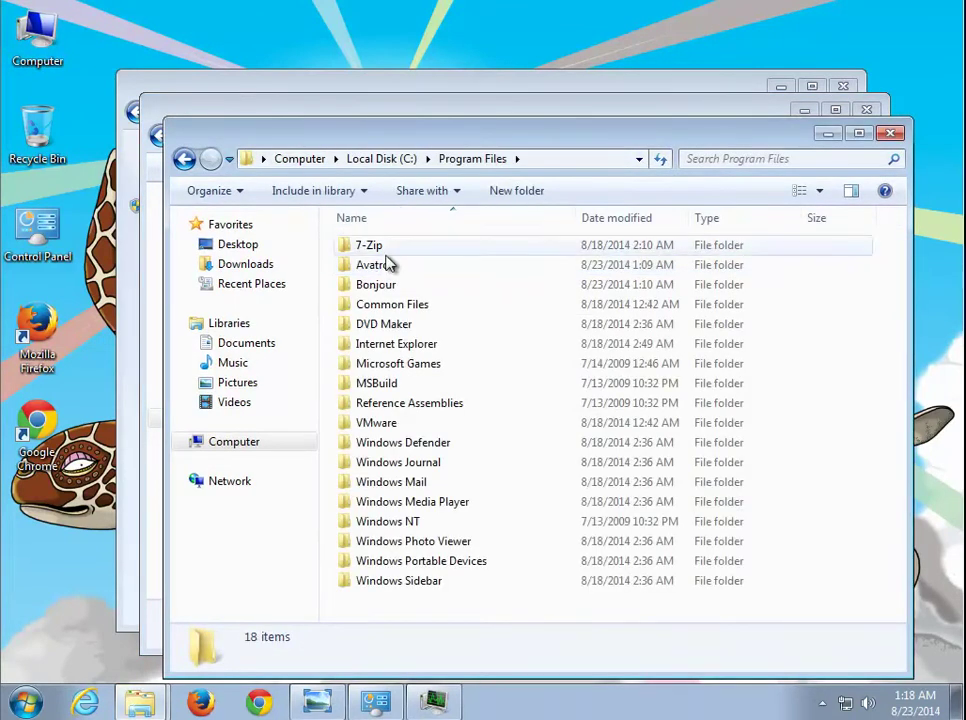
{"action": "key", "text": "Down"}
{"action": "left_click", "coordinate": [378, 266]}
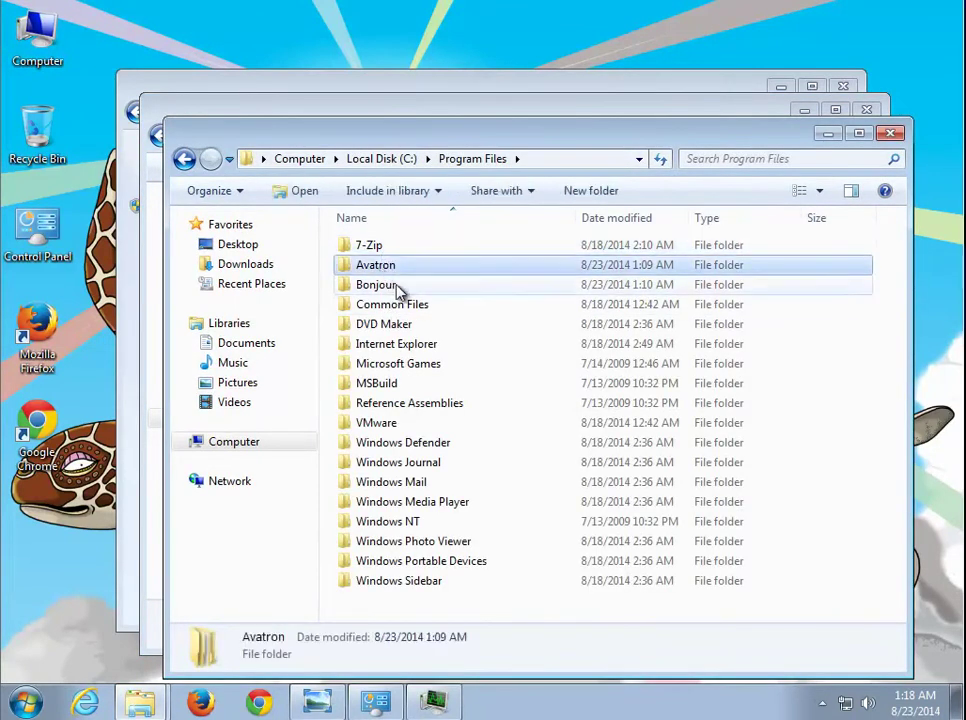
{"action": "left_click", "coordinate": [400, 285], "text": "ctrl"}
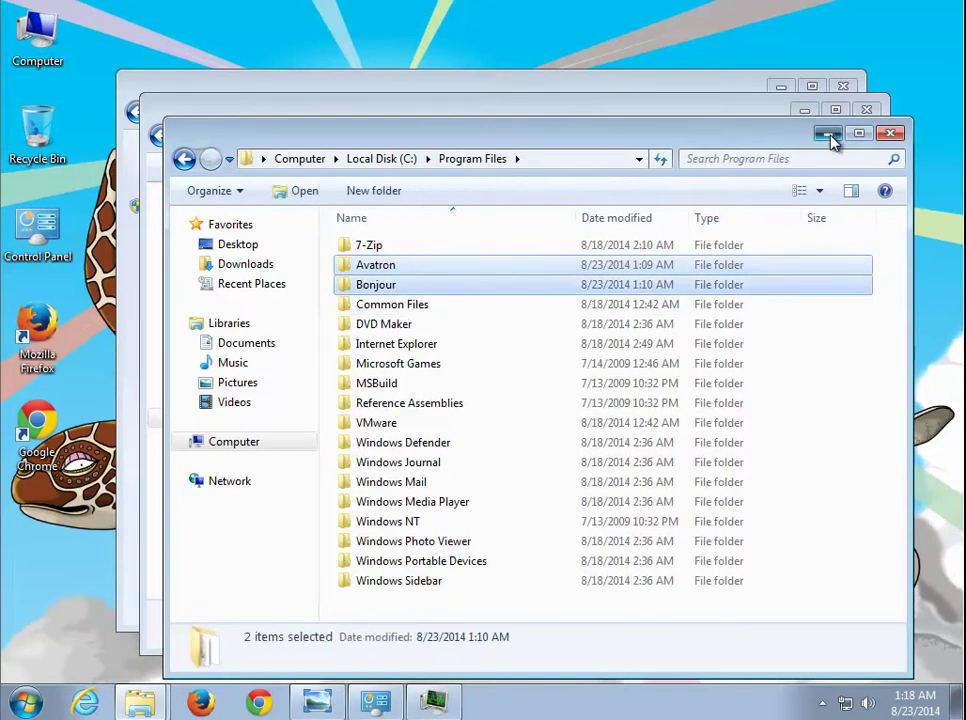
Minimize both folder windows and start uninstalling Air Display Support from Programs and Features.
{"action": "left_click", "coordinate": [829, 137]}
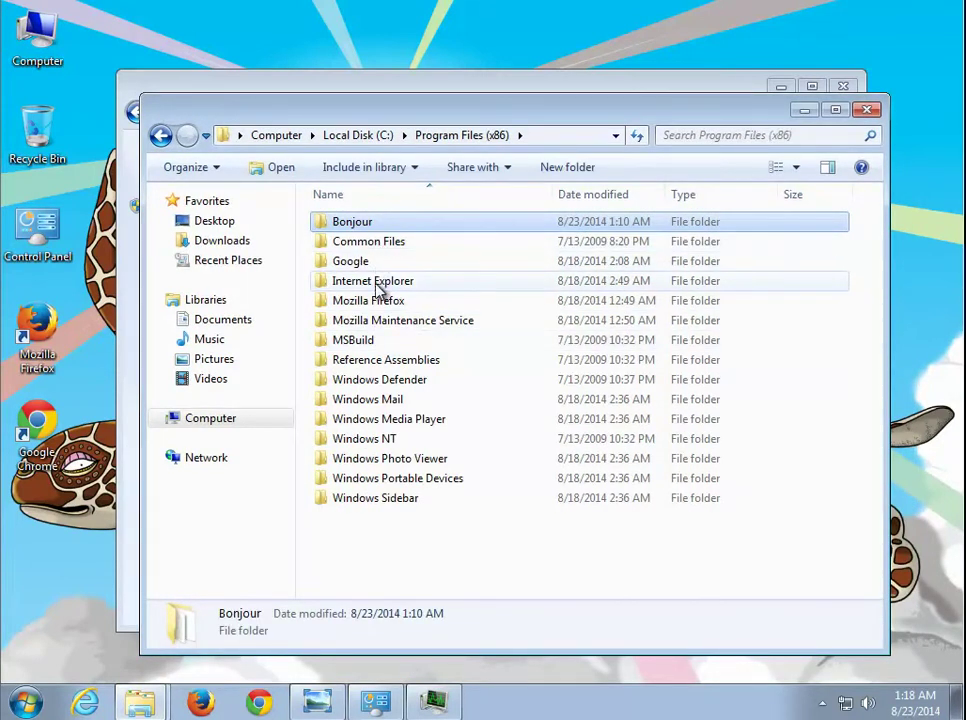
{"action": "left_click", "coordinate": [803, 112]}
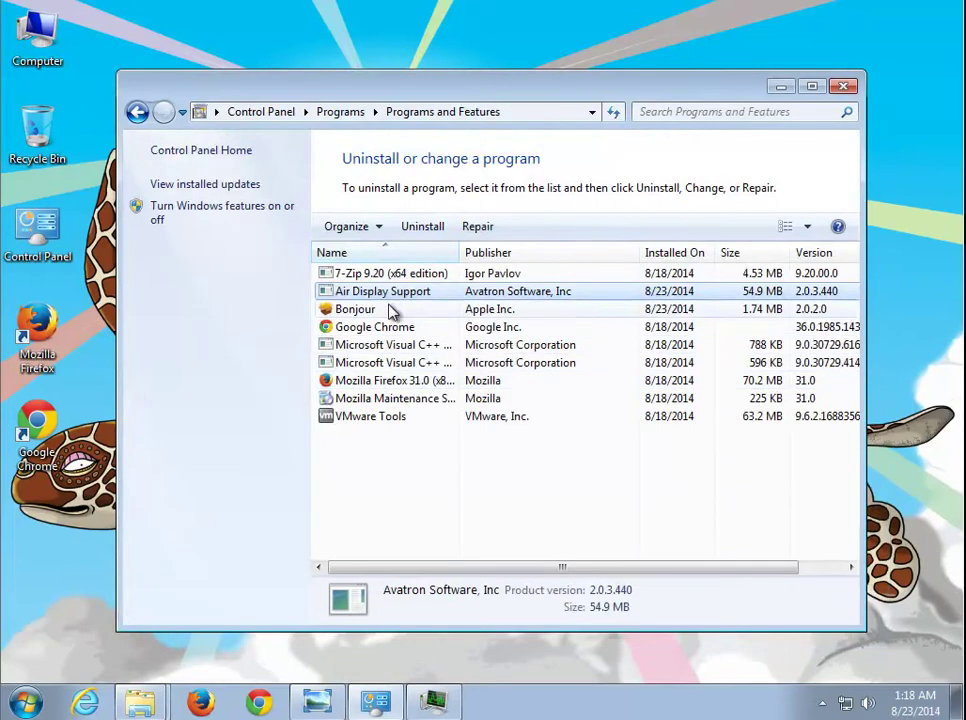
{"action": "left_click", "coordinate": [418, 229]}
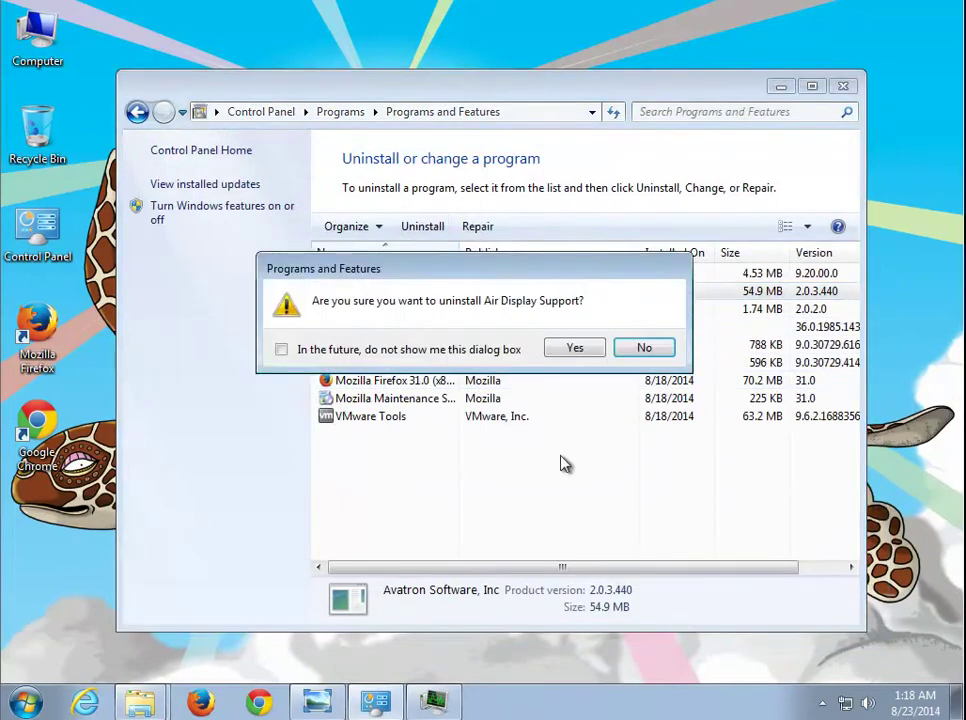
Return to the Program Files folder and copy the Avatron folder's name from its properties.
{"action": "left_click", "coordinate": [130, 706]}
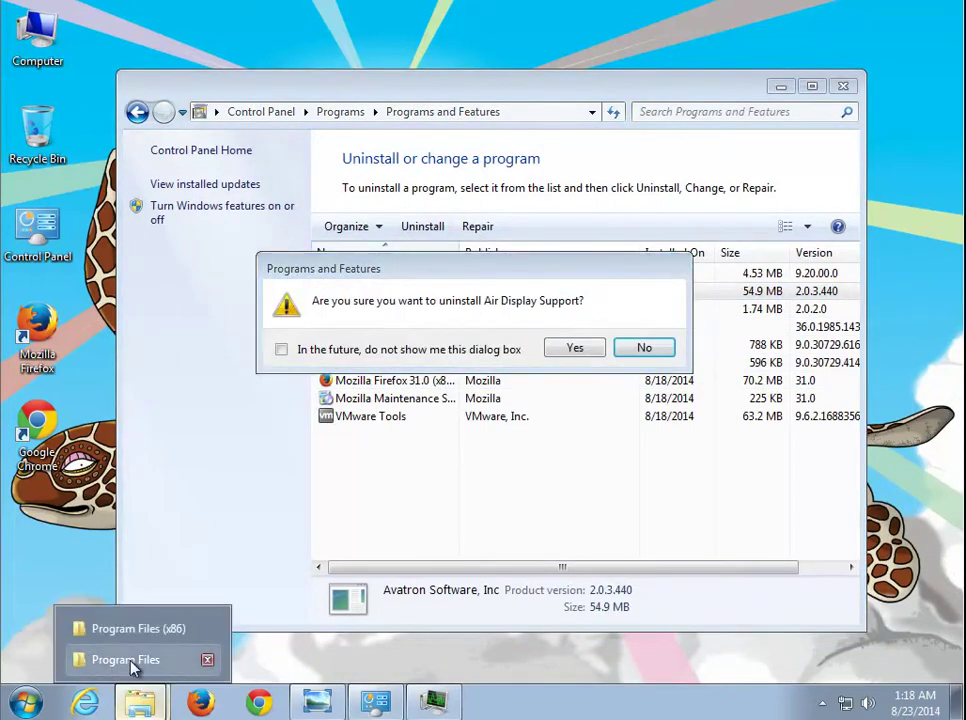
{"action": "left_click", "coordinate": [129, 660]}
{"action": "left_click", "coordinate": [376, 267]}
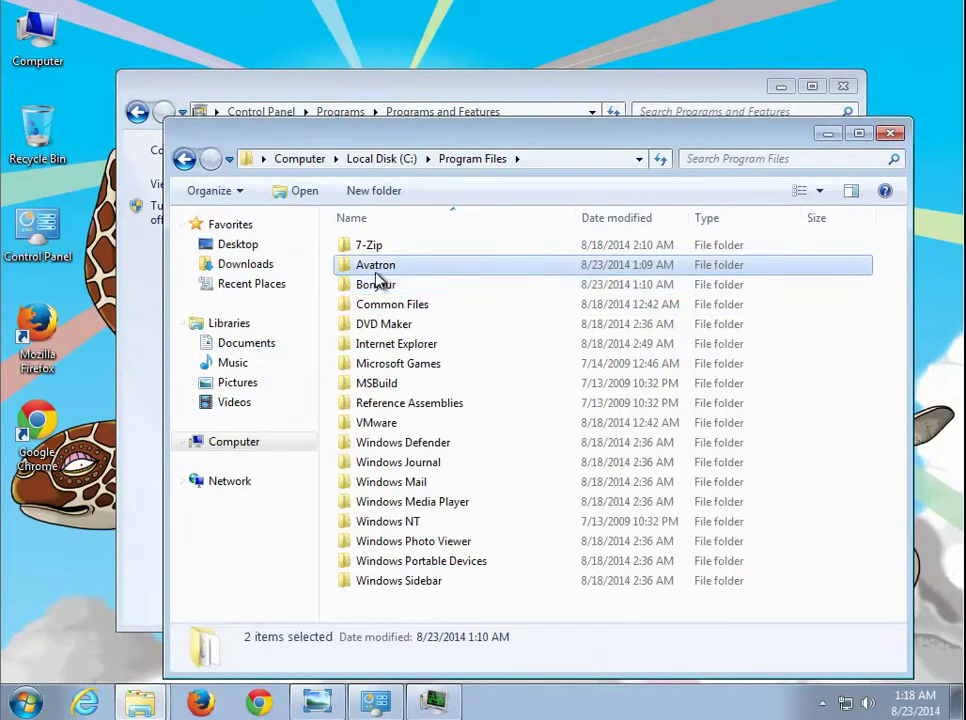
{"action": "right_click", "coordinate": [376, 267]}
{"action": "left_click", "coordinate": [432, 587]}
{"action": "left_click_drag", "start_coordinate": [529, 308], "coordinate": [465, 304]}
{"action": "right_click", "coordinate": [495, 314]}
{"action": "left_click", "coordinate": [525, 371]}
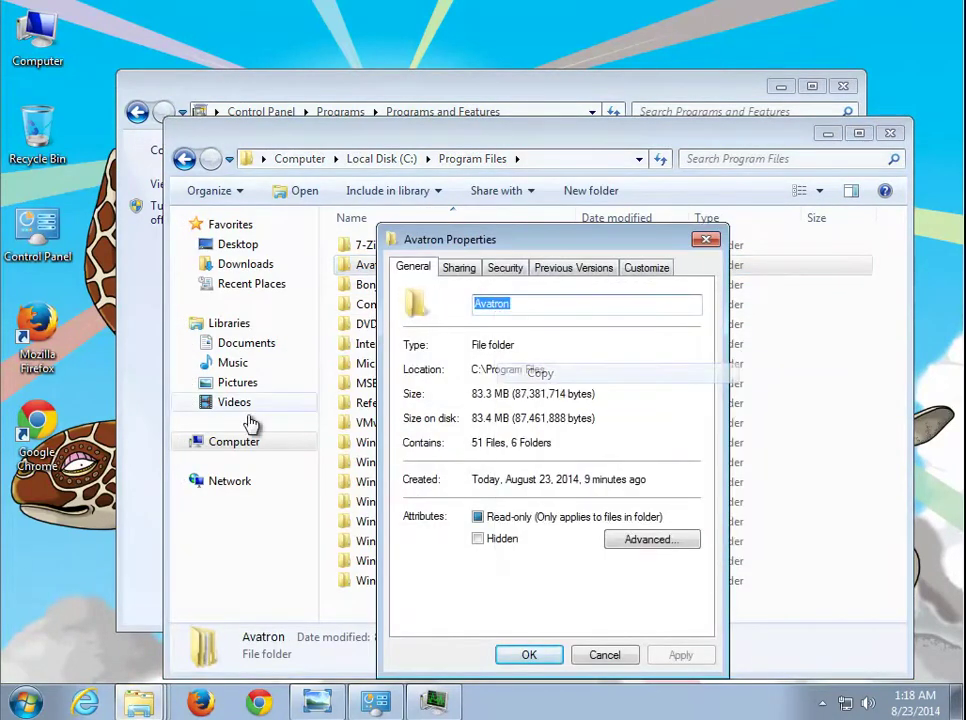
Create a new text document on the desktop and open it in Notepad.
{"action": "left_click", "coordinate": [97, 563]}
{"action": "right_click", "coordinate": [26, 516]}
{"action": "mouse_move", "coordinate": [67, 438]}
{"action": "left_click", "coordinate": [239, 572]}
{"action": "double_click", "coordinate": [37, 517]}
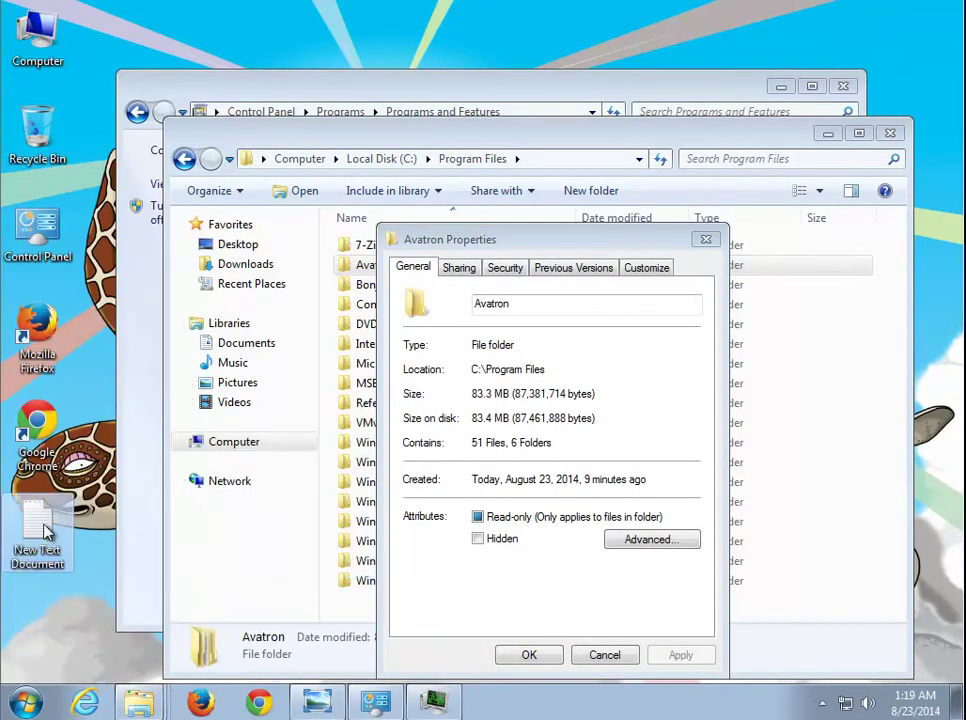
Paste the copied folder name "Avatron" into the text document, save the change and close Notepad.
{"action": "right_click", "coordinate": [210, 249]}
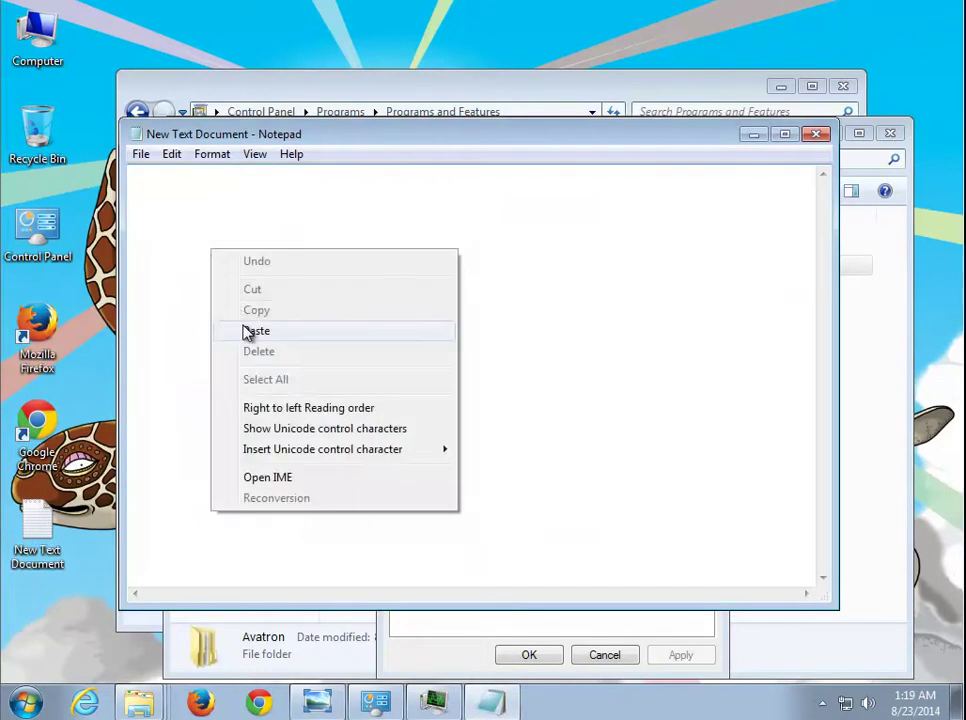
{"action": "left_click", "coordinate": [246, 330]}
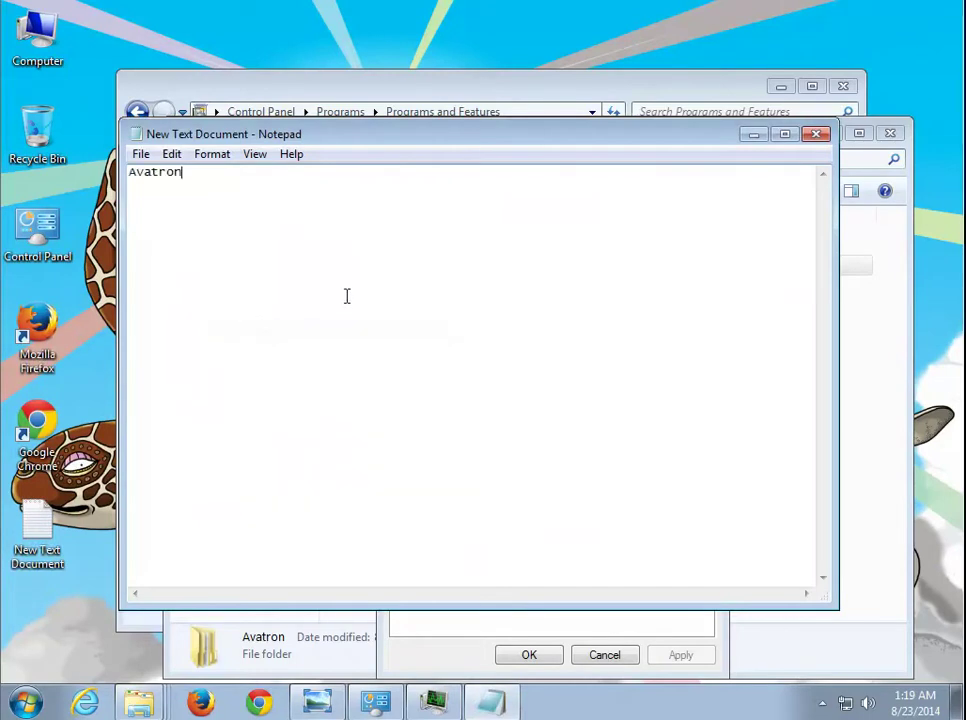
{"action": "left_click", "coordinate": [816, 134]}
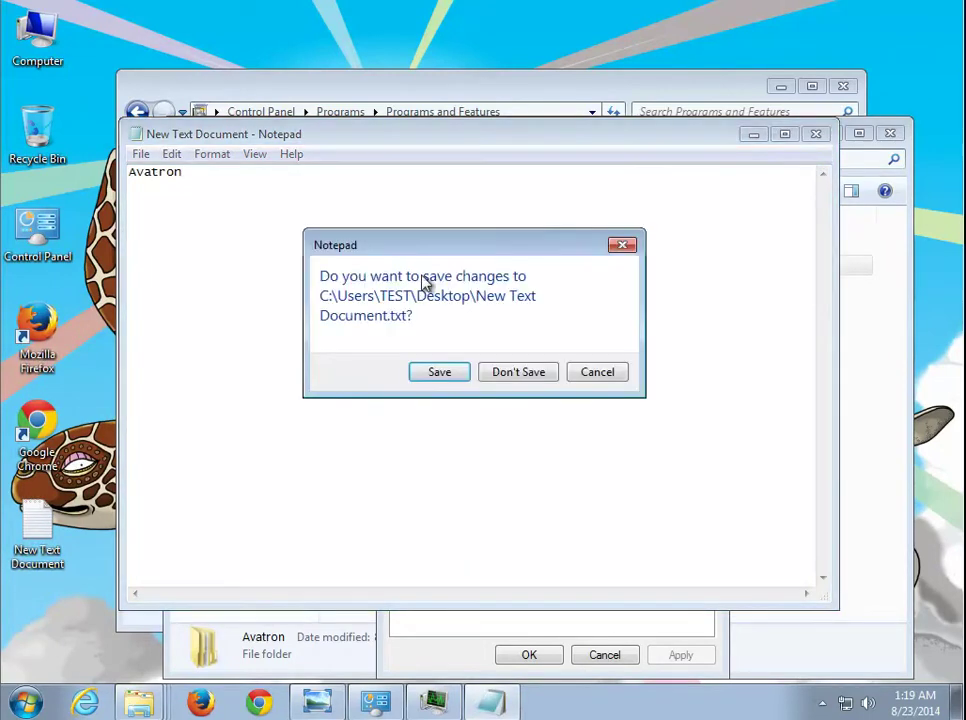
{"action": "left_click", "coordinate": [467, 377]}
Close the Avatron properties, minimize the Program Files window and confirm the uninstallation of Air Display Support.
{"action": "left_click", "coordinate": [706, 242]}
{"action": "left_click", "coordinate": [828, 133]}
{"action": "left_click_drag", "start_coordinate": [543, 265], "coordinate": [600, 343]}
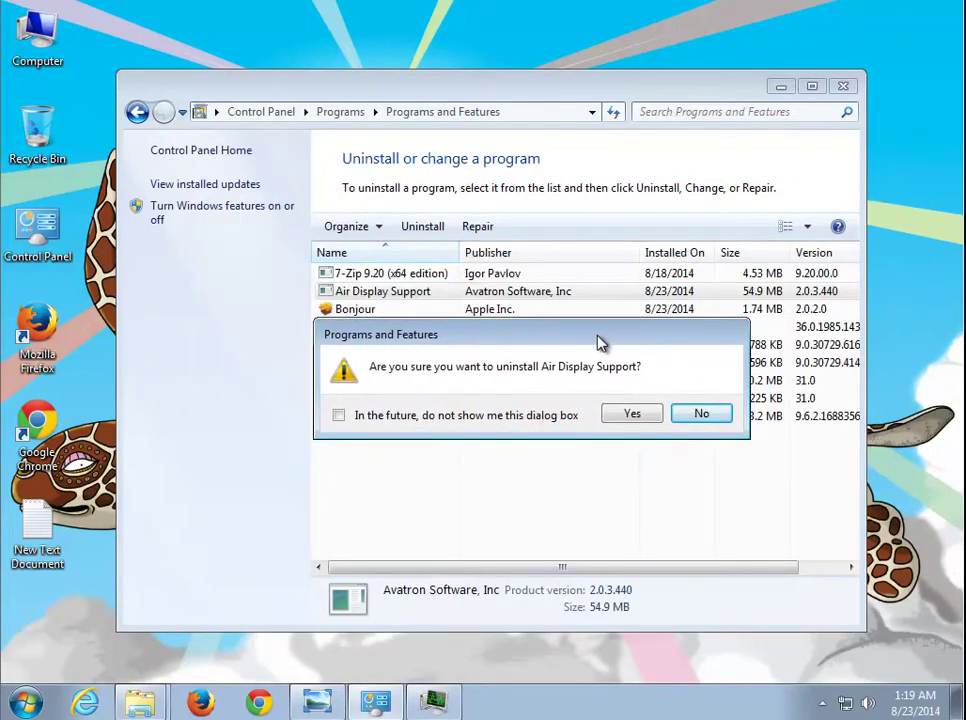
{"action": "left_click", "coordinate": [630, 415]}
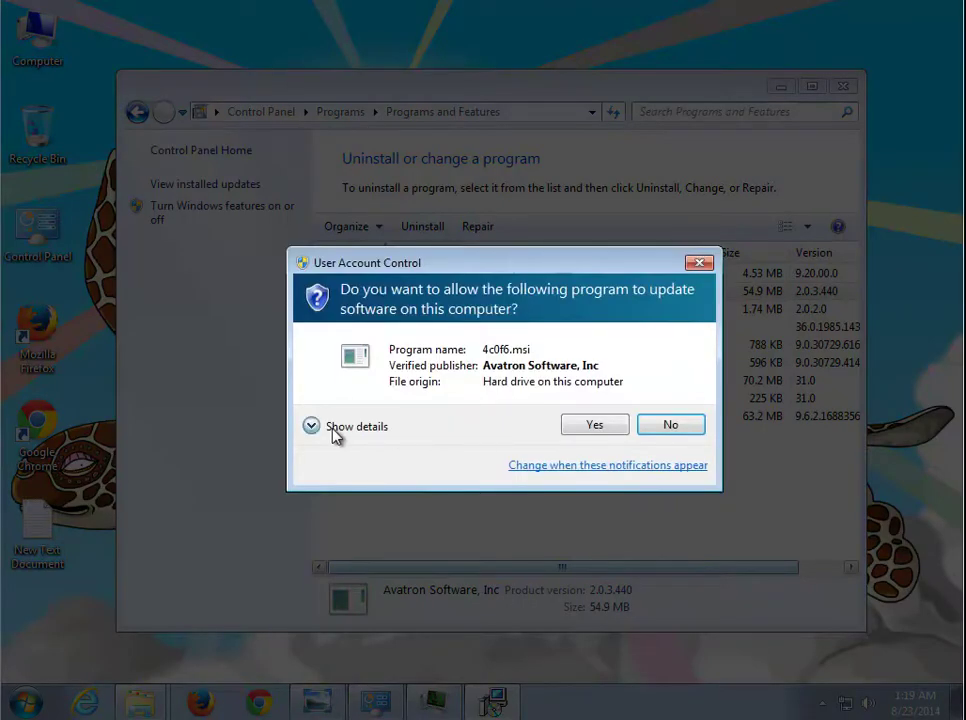
Review the permission request's details, allow the Air Display Support uninstallation to run, and close Programs and Features once it finishes.
{"action": "left_click", "coordinate": [336, 430]}
{"action": "left_click", "coordinate": [582, 514]}
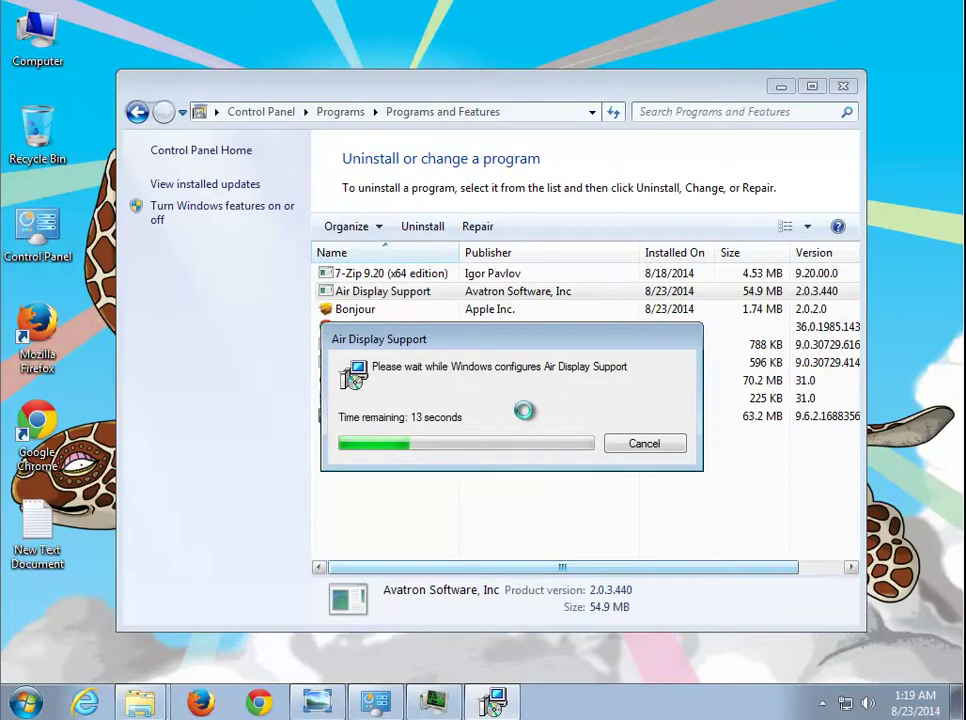
{"action": "left_click_drag", "start_coordinate": [483, 289], "coordinate": [468, 496]}
{"action": "left_click", "coordinate": [515, 592]}
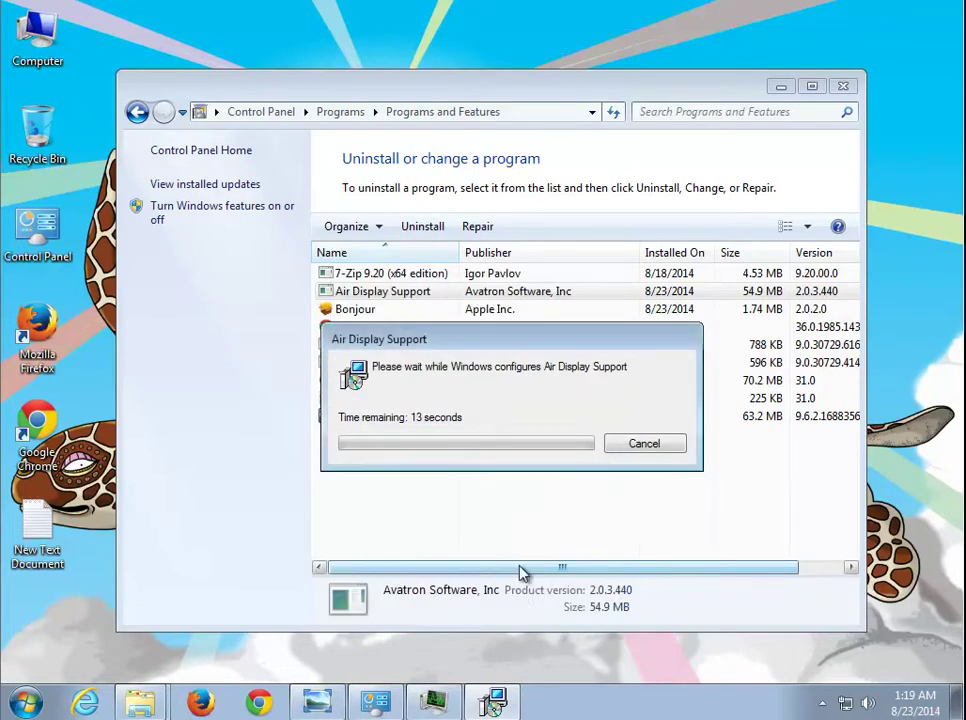
{"action": "left_click", "coordinate": [843, 86]}
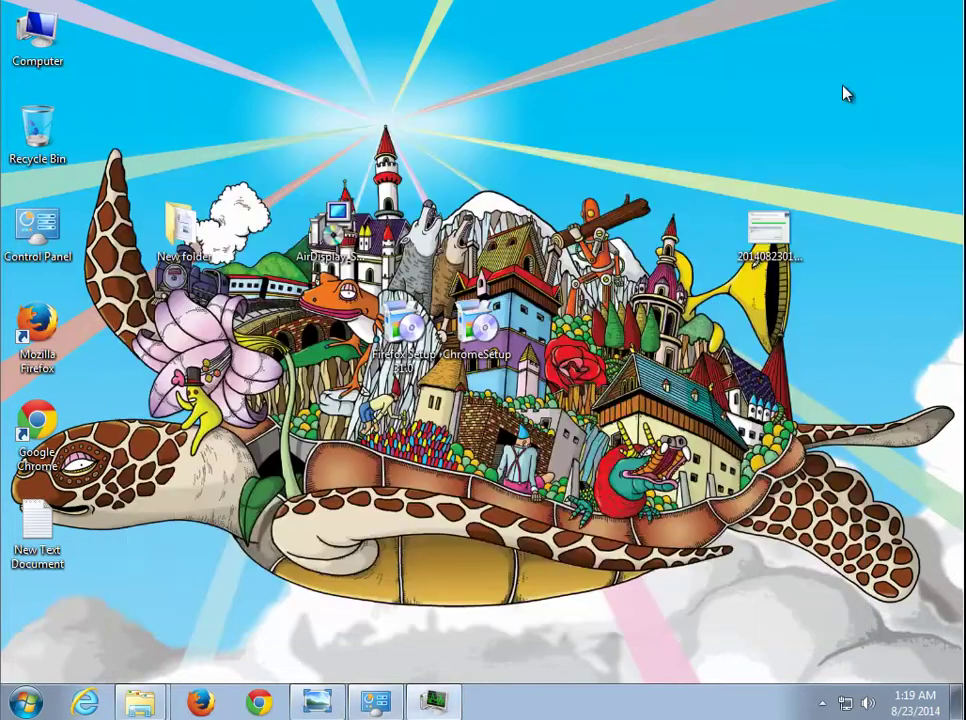
Refresh the desktop and close all remaining open windows, including the Explorer windows, Photo Viewer and Task Manager.
{"action": "right_click", "coordinate": [476, 366]}
{"action": "left_click", "coordinate": [525, 418]}
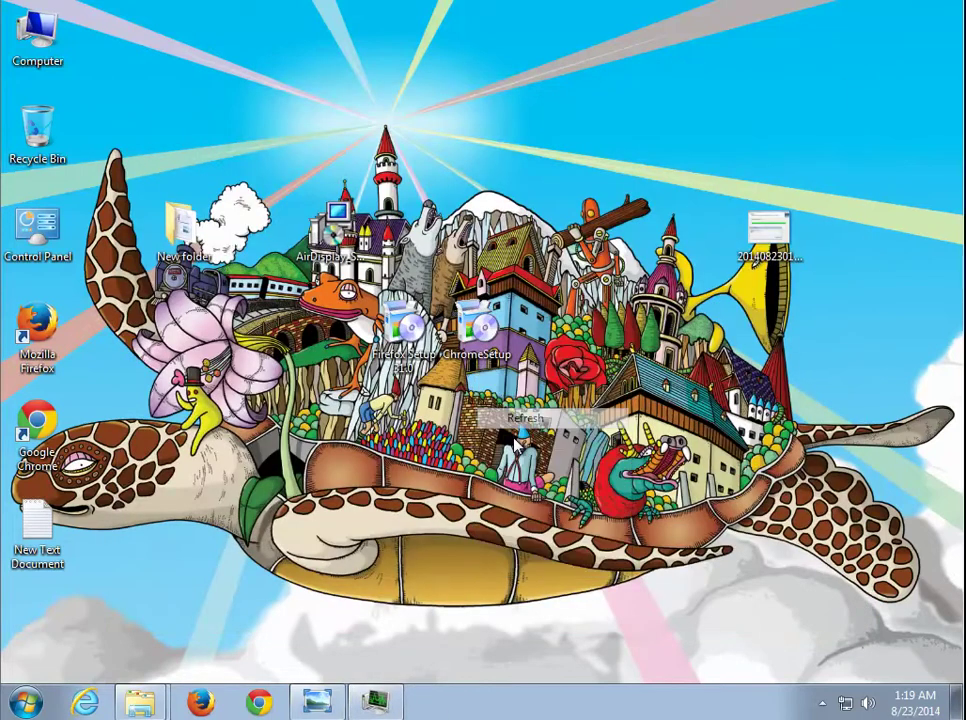
{"action": "right_click", "coordinate": [310, 705]}
{"action": "left_click", "coordinate": [295, 680]}
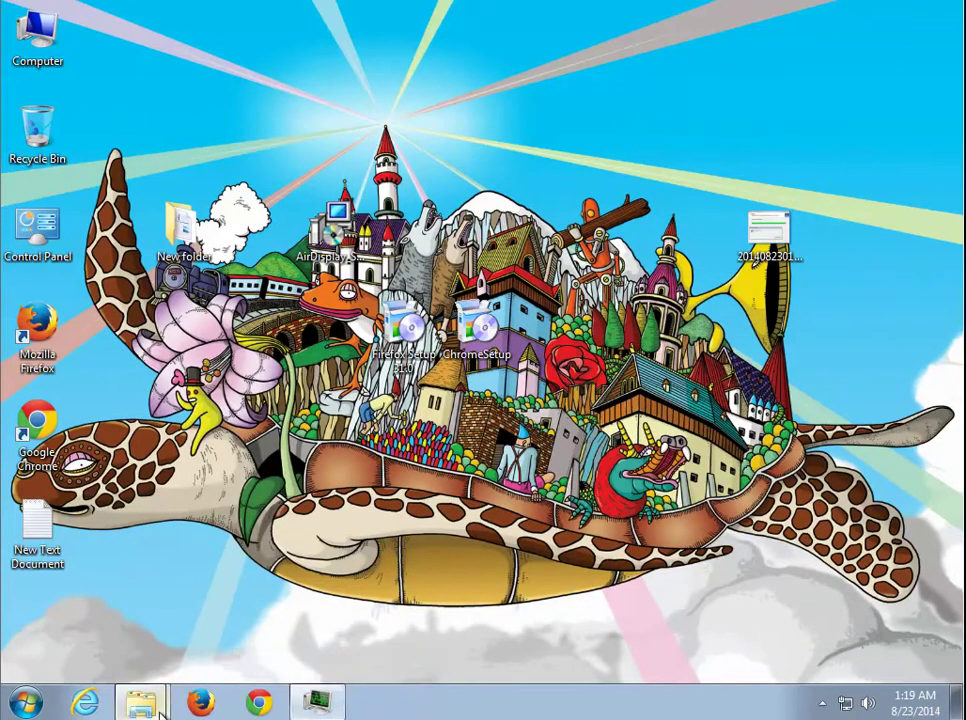
{"action": "right_click", "coordinate": [146, 706]}
{"action": "left_click", "coordinate": [145, 666]}
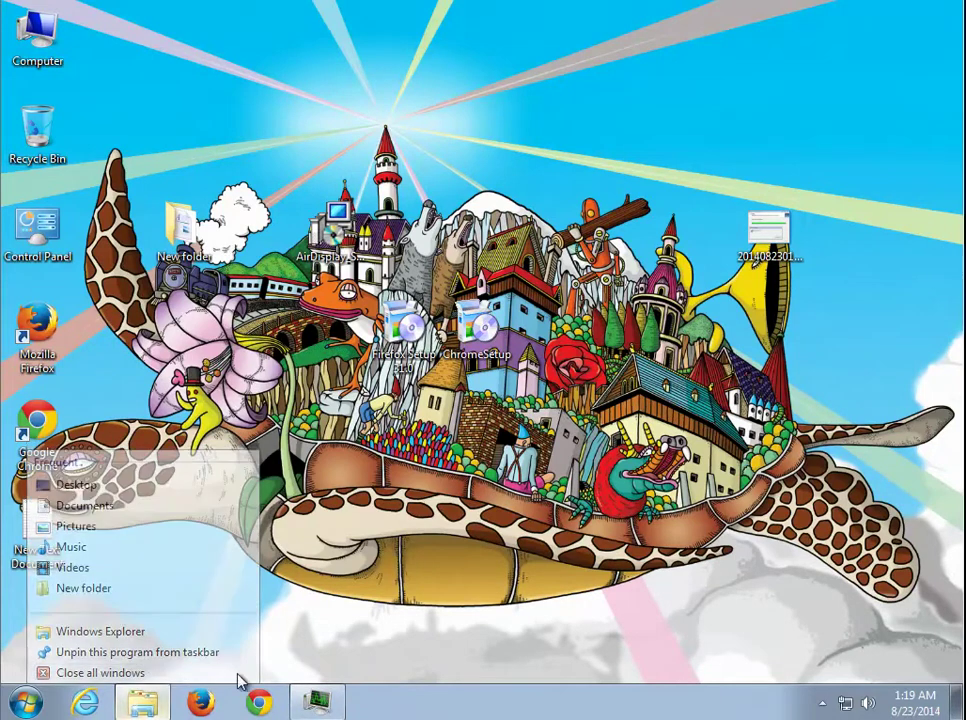
{"action": "right_click", "coordinate": [316, 706]}
{"action": "left_click", "coordinate": [295, 667]}
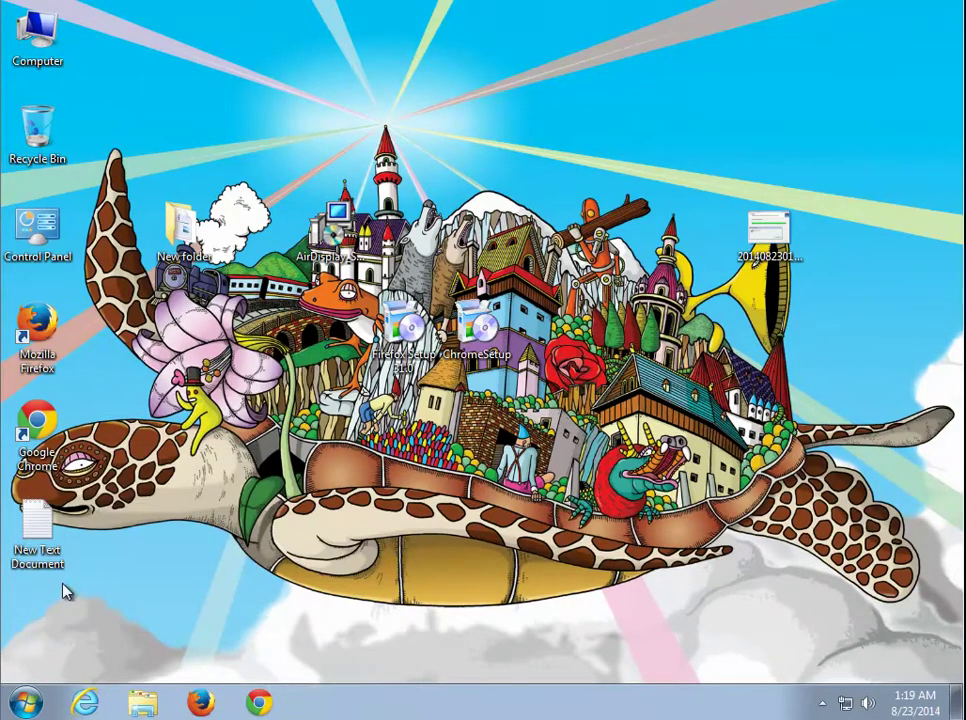
Restart the computer.
{"action": "left_click", "coordinate": [31, 693]}
{"action": "left_click", "coordinate": [334, 663]}
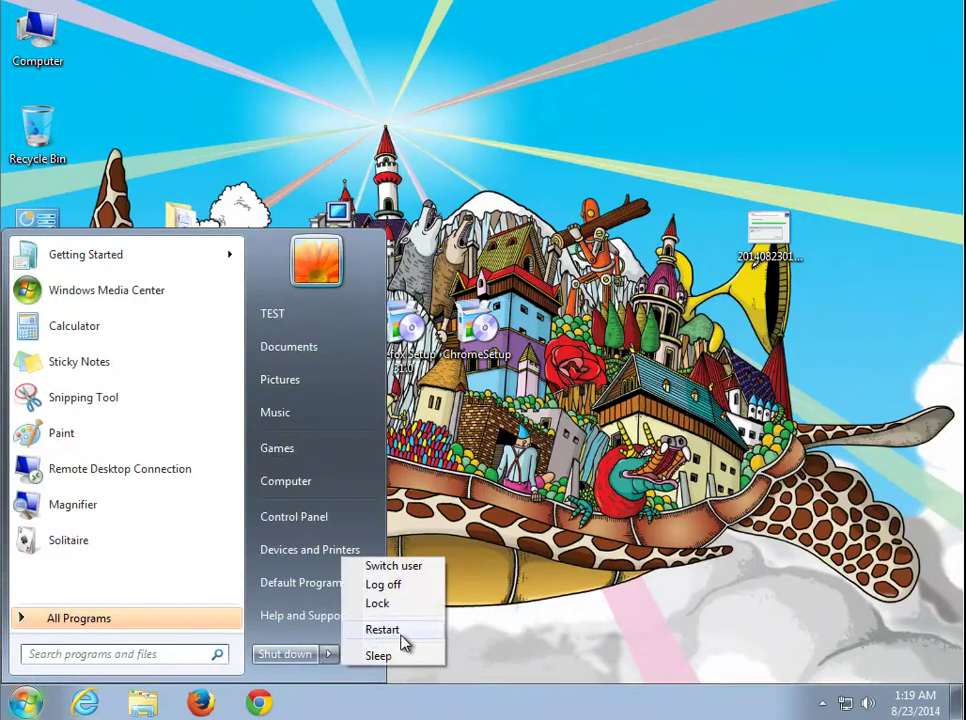
{"action": "left_click", "coordinate": [400, 630]}
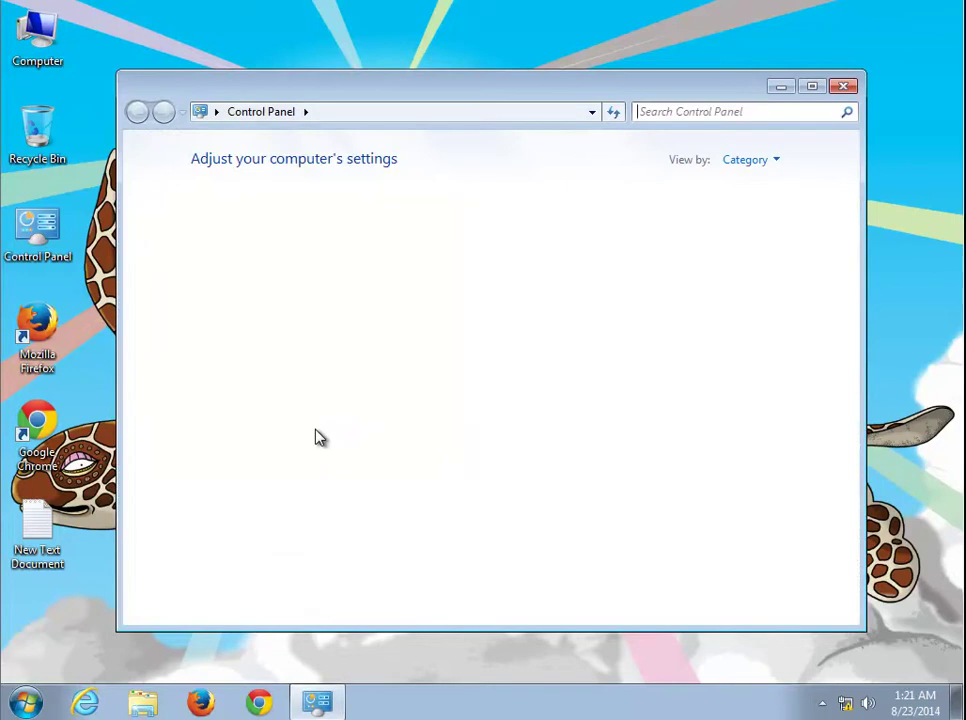
Open the list of installed programs and start uninstalling Bonjour, confirming the removal.
{"action": "left_click", "coordinate": [320, 428]}
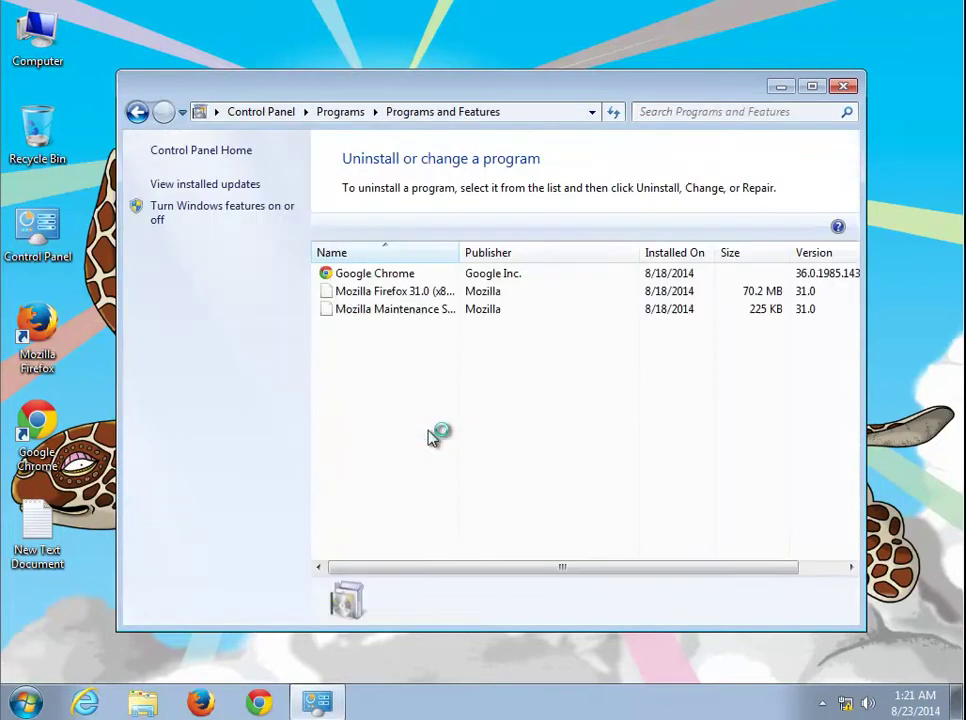
{"action": "left_click", "coordinate": [378, 291]}
{"action": "left_click", "coordinate": [422, 226]}
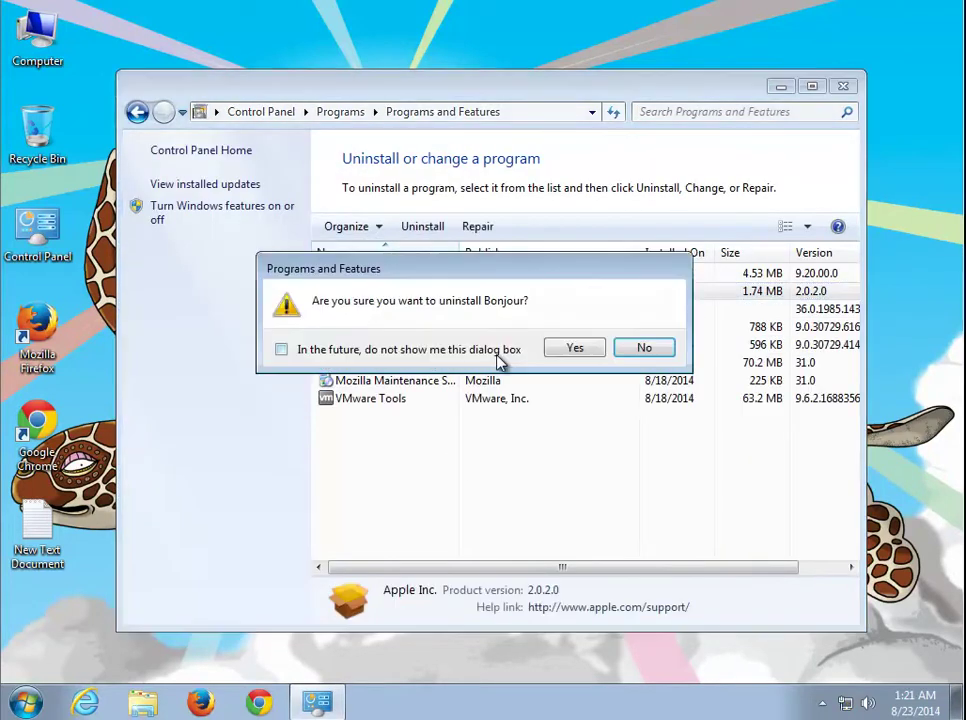
{"action": "left_click_drag", "start_coordinate": [515, 270], "coordinate": [567, 321]}
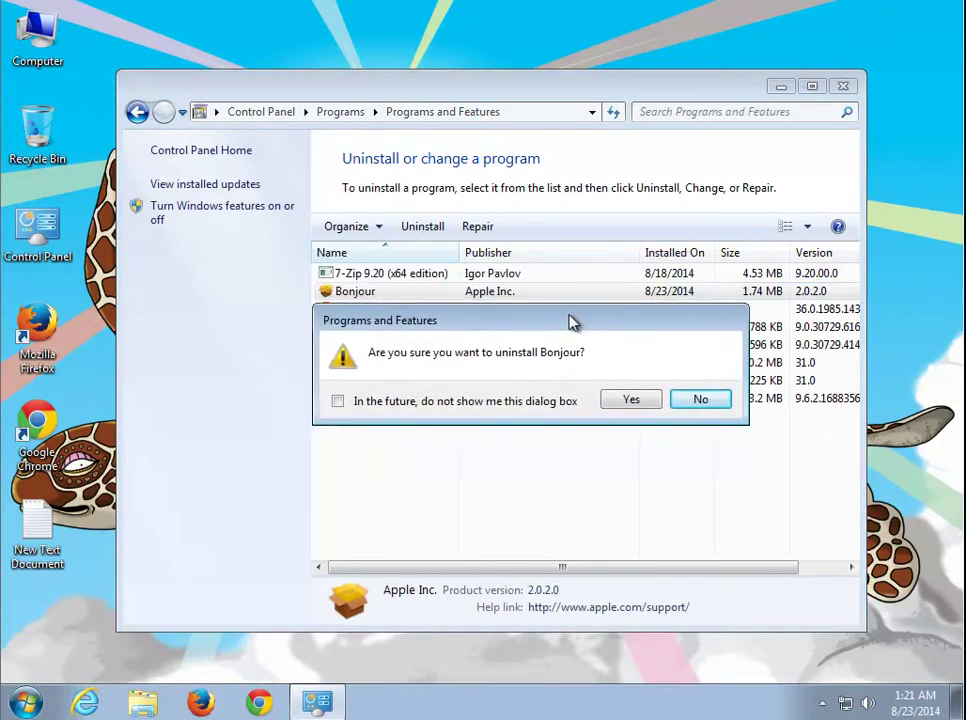
{"action": "left_click", "coordinate": [630, 400]}
{"action": "left_click_drag", "start_coordinate": [528, 282], "coordinate": [536, 337]}
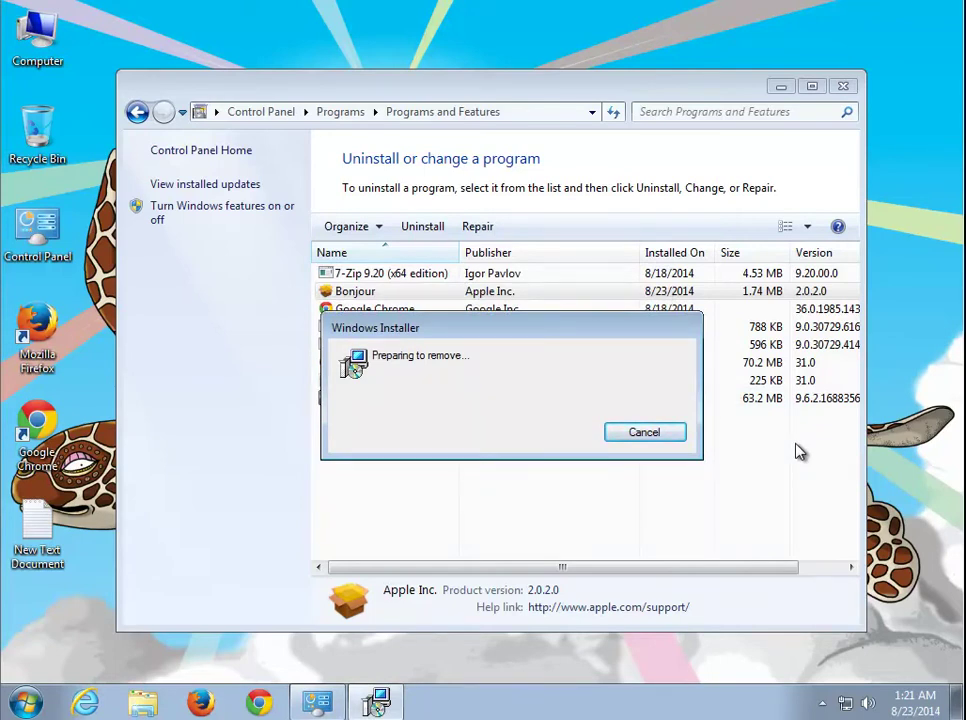
Check the running processes in Task Manager and minimize it.
{"action": "right_click", "coordinate": [460, 703]}
{"action": "left_click", "coordinate": [500, 641]}
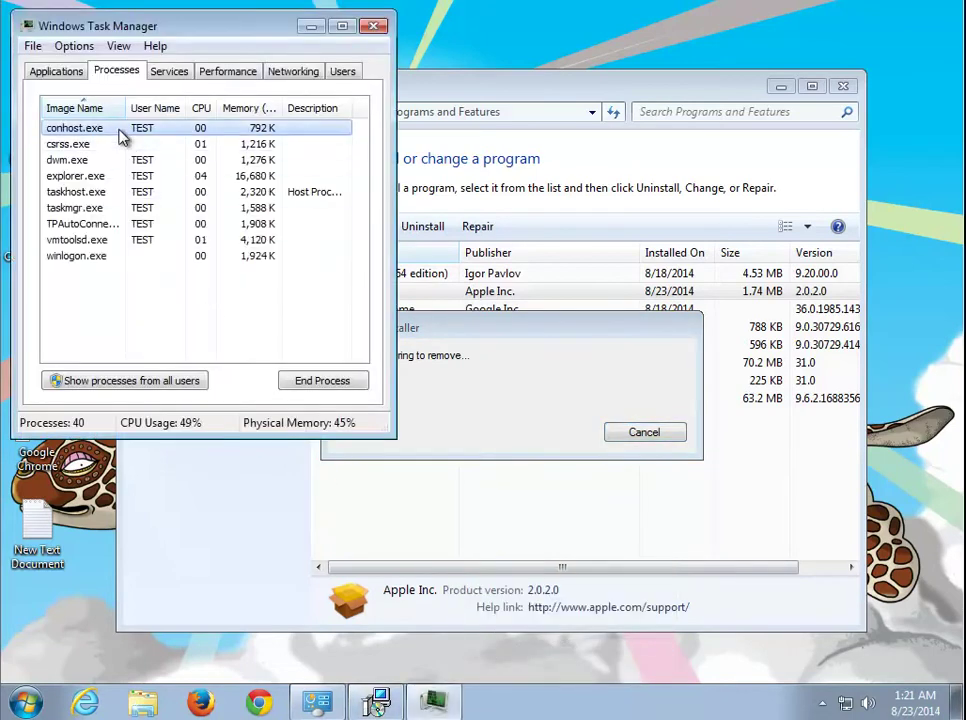
{"action": "left_click", "coordinate": [310, 27]}
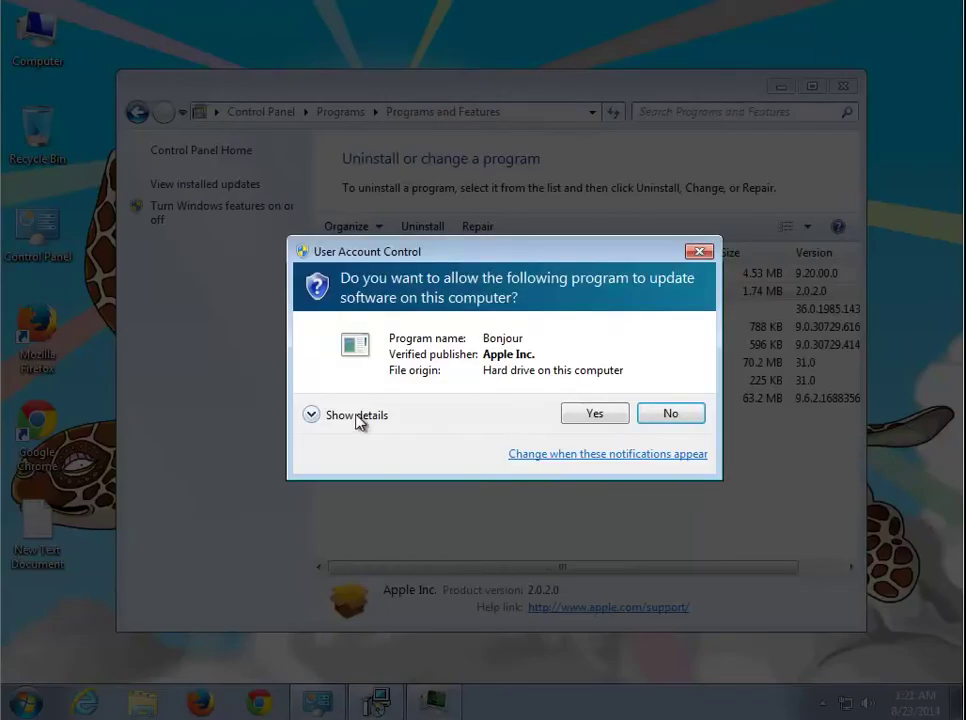
Review the permission request's details, allow Bonjour's removal and minimize Programs and Features.
{"action": "left_click", "coordinate": [366, 424]}
{"action": "left_click", "coordinate": [592, 498]}
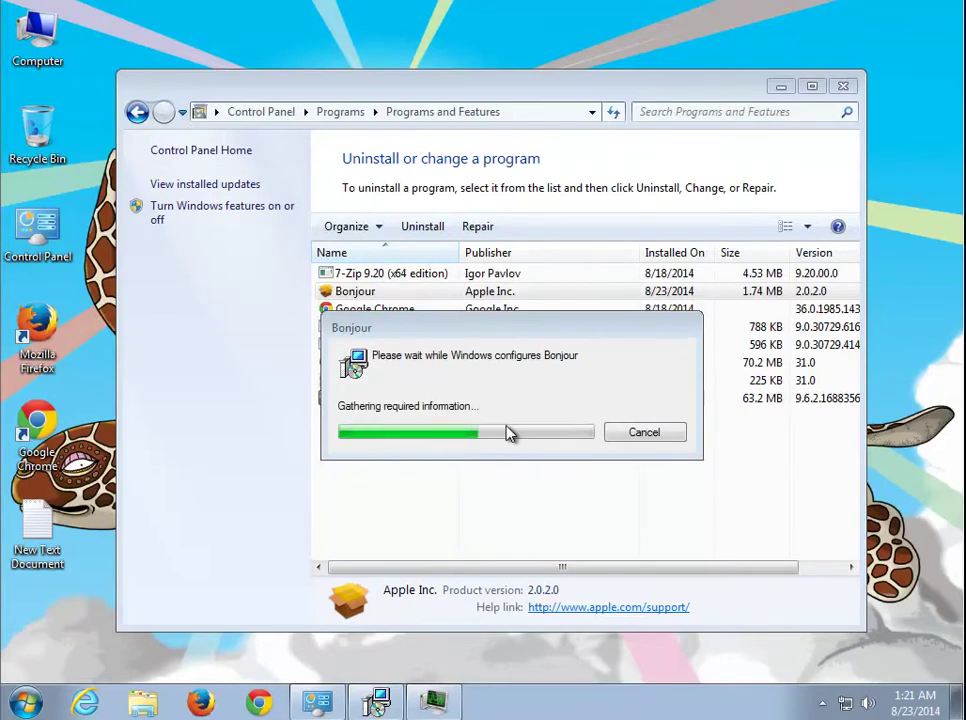
{"action": "left_click", "coordinate": [784, 90]}
View the saved Air Display Support setup screenshot, and refresh the installed programs list before closing Programs and Features.
{"action": "double_click", "coordinate": [766, 243]}
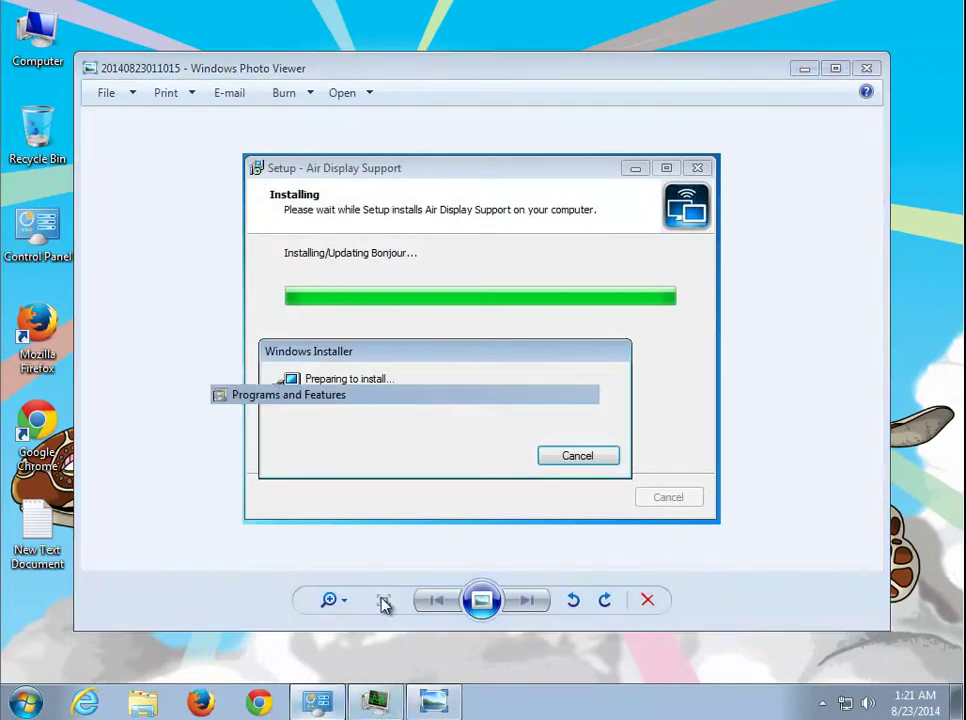
{"action": "left_click", "coordinate": [316, 703]}
{"action": "right_click", "coordinate": [388, 427]}
{"action": "left_click", "coordinate": [440, 492]}
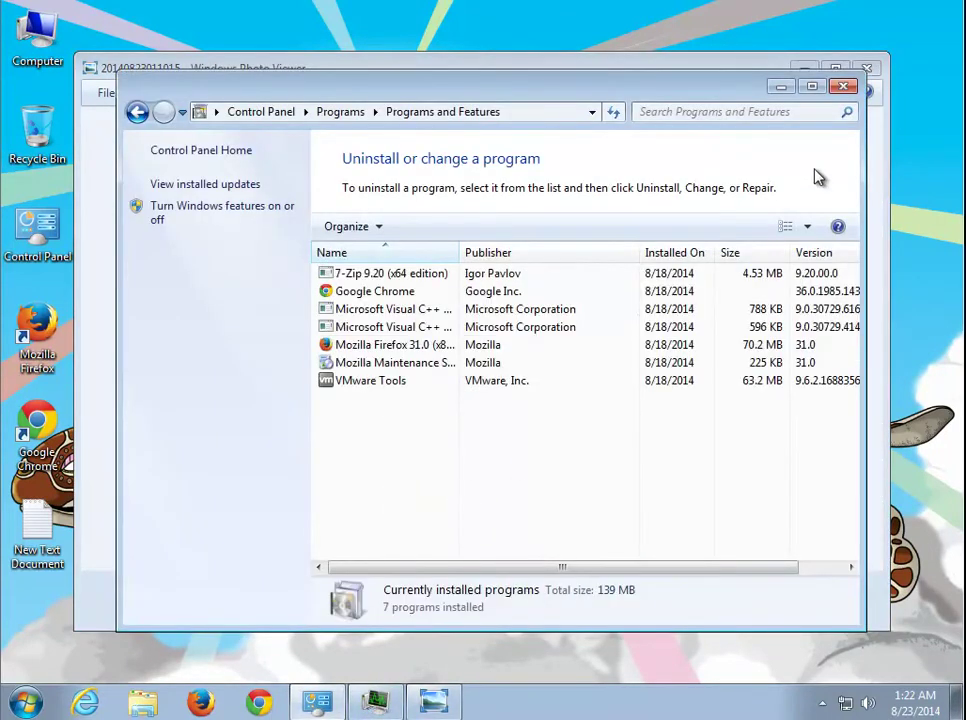
{"action": "left_click", "coordinate": [843, 88]}
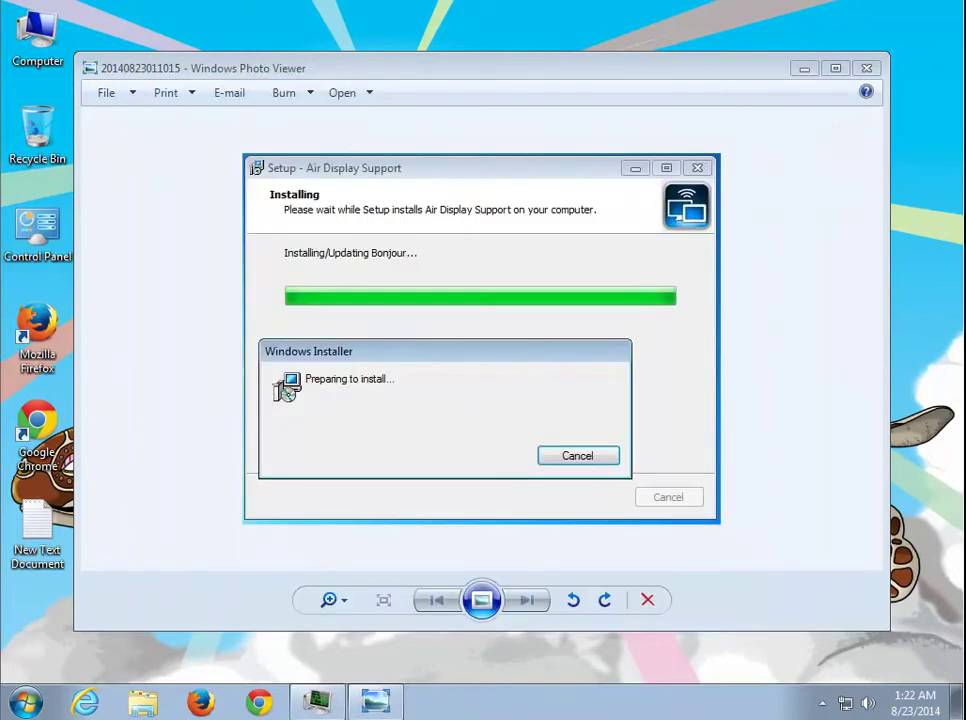
{"action": "left_click", "coordinate": [805, 72]}
Copy the word "Avatron" from New Text Document on the desktop and minimize Notepad.
{"action": "double_click", "coordinate": [37, 525]}
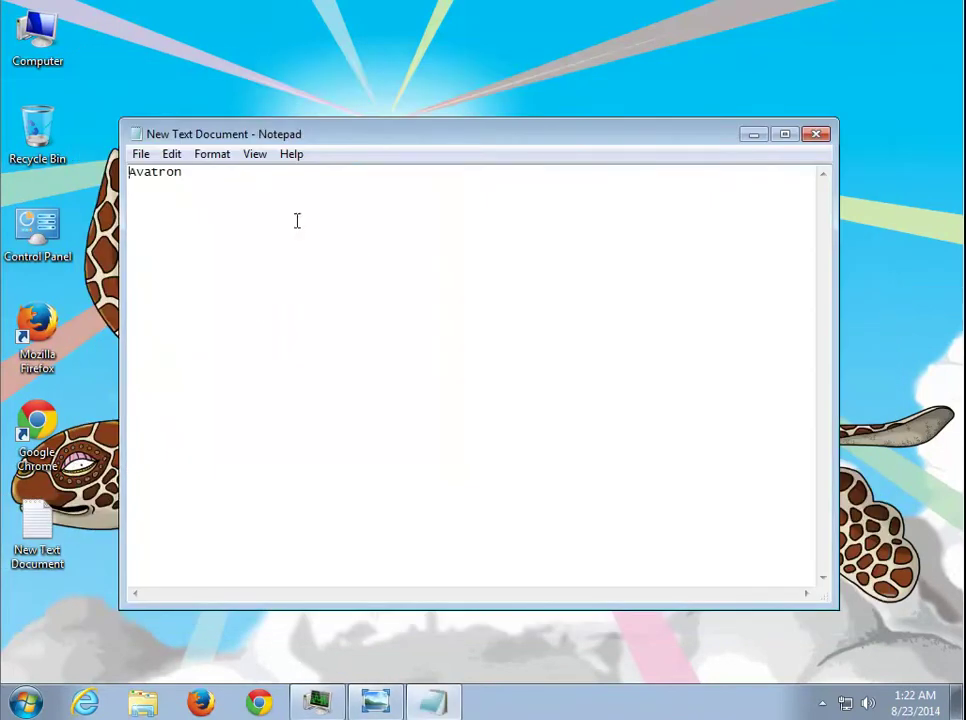
{"action": "right_click", "coordinate": [164, 176]}
{"action": "left_click", "coordinate": [218, 244]}
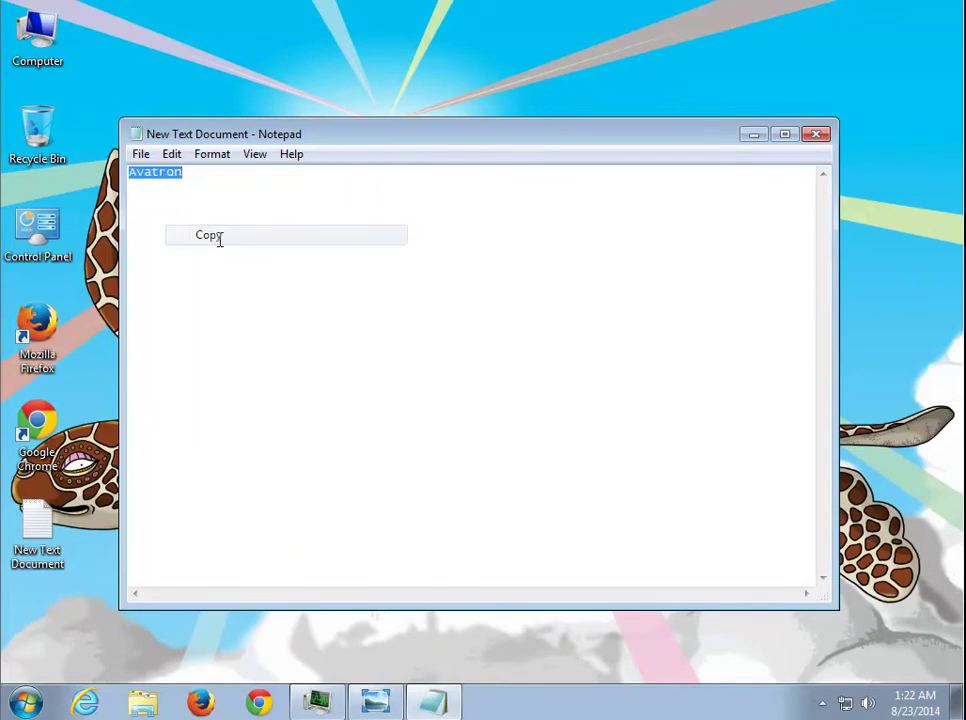
{"action": "left_click", "coordinate": [754, 134]}
In Computer's folder options, show hidden files, folders and drives, and stop hiding known file extensions and protected operating system files.
{"action": "double_click", "coordinate": [37, 35]}
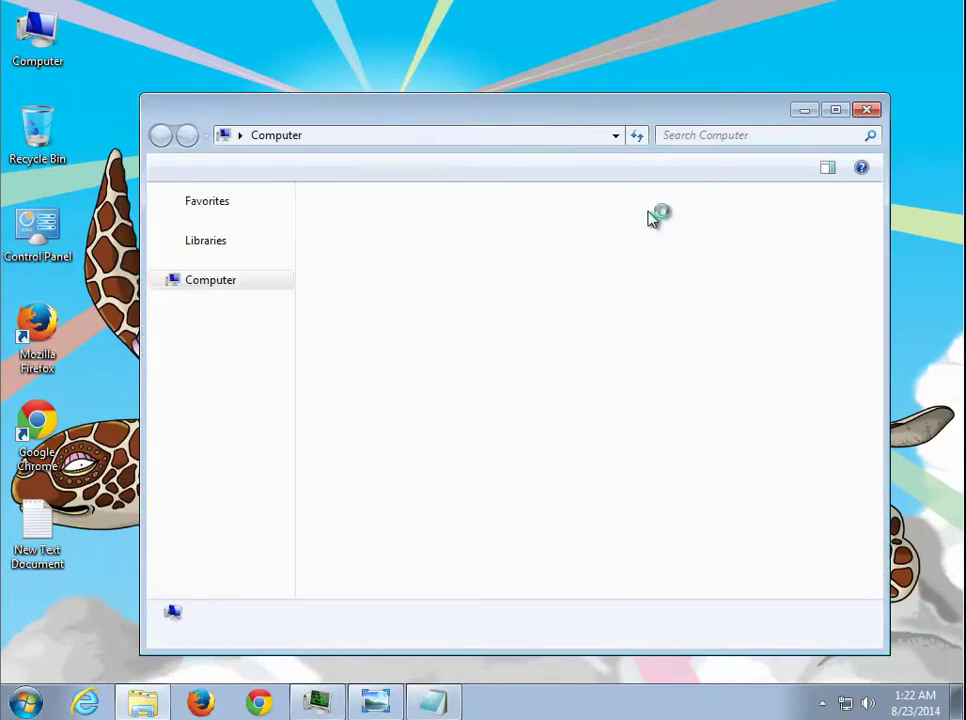
{"action": "left_click", "coordinate": [205, 174]}
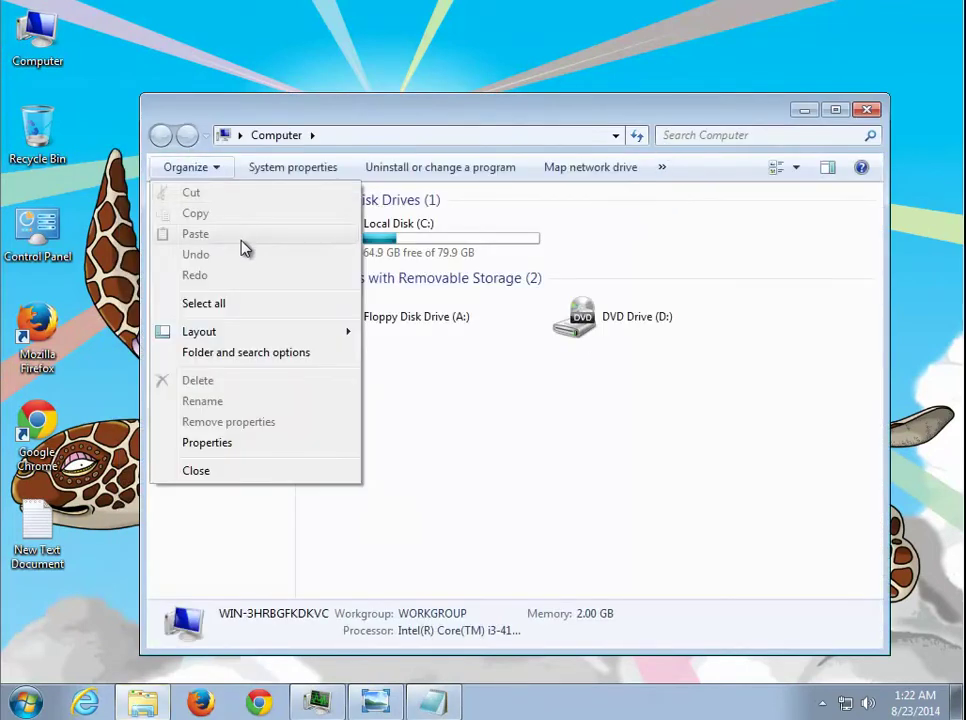
{"action": "left_click", "coordinate": [232, 351]}
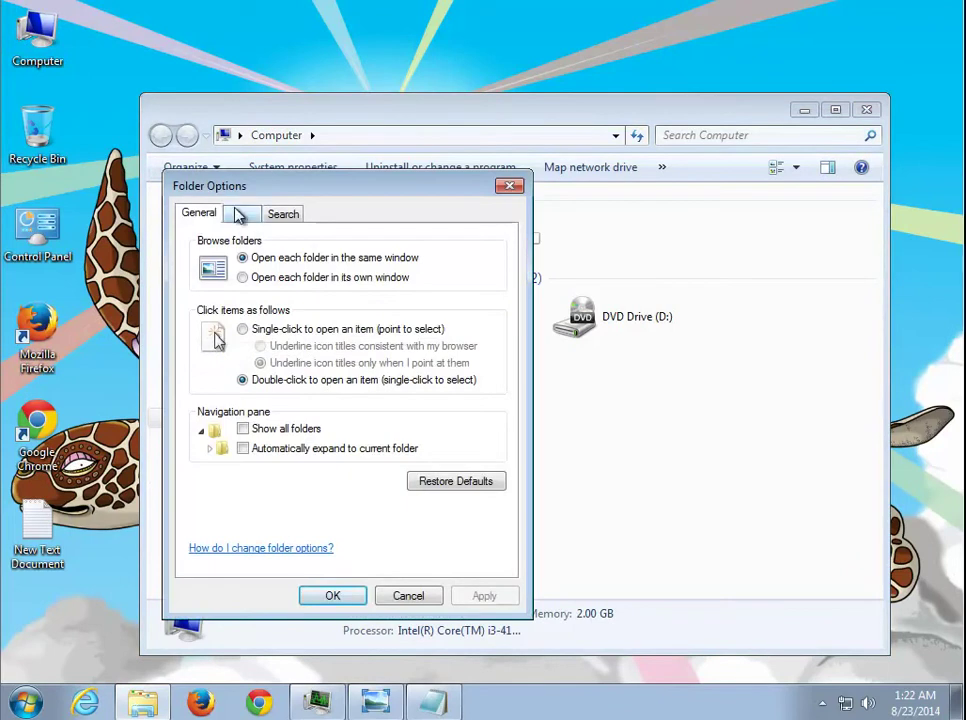
{"action": "left_click", "coordinate": [238, 213]}
{"action": "left_click", "coordinate": [264, 476]}
{"action": "left_click", "coordinate": [256, 505]}
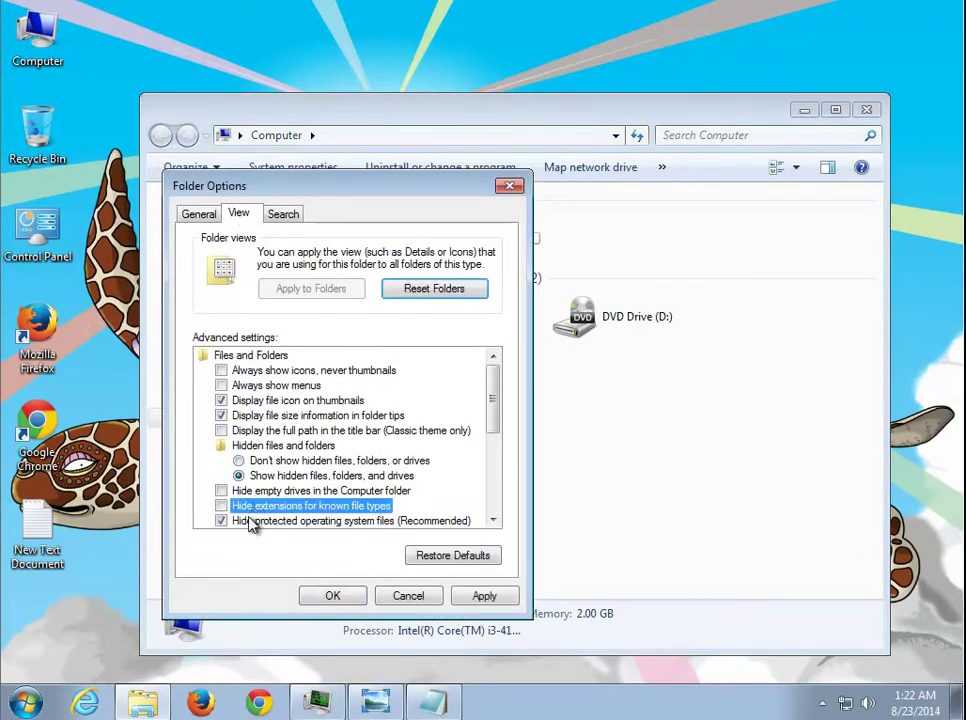
{"action": "left_click", "coordinate": [256, 520]}
{"action": "left_click", "coordinate": [624, 380]}
{"action": "left_click", "coordinate": [336, 598]}
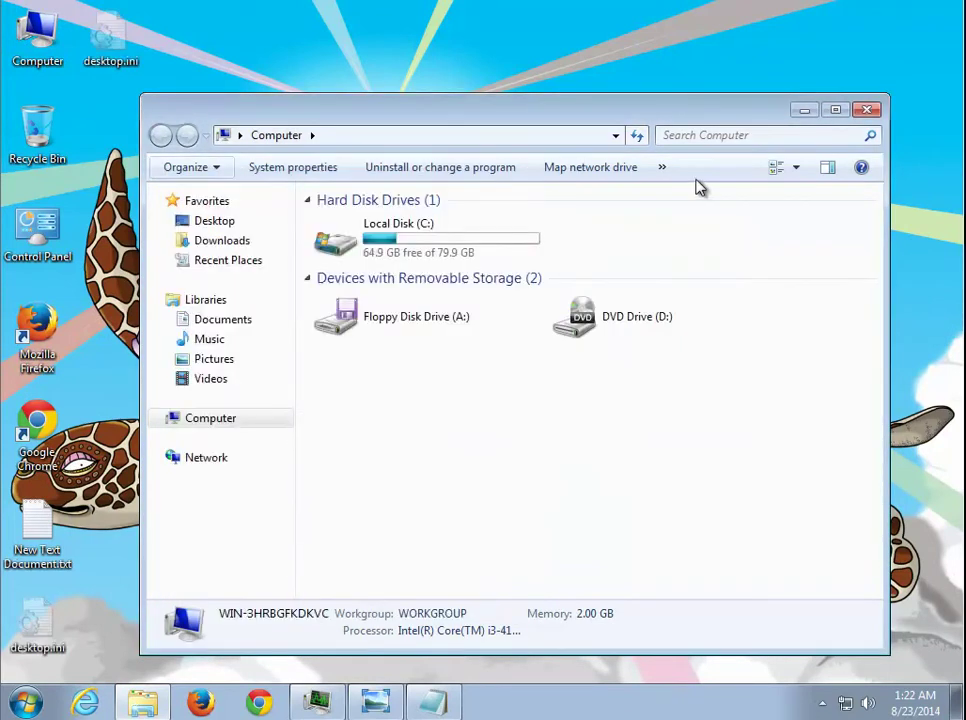
Search Computer for the copied name "Avatron".
{"action": "right_click", "coordinate": [683, 141]}
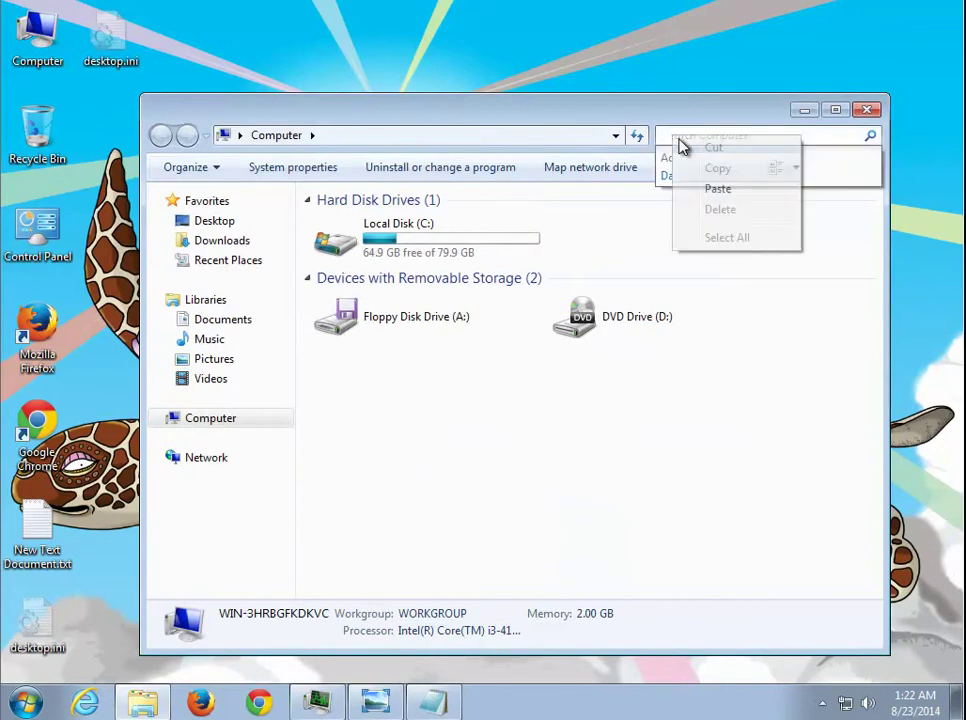
{"action": "left_click", "coordinate": [741, 190]}
Launch the Registry Editor with the REGEDIT command and approve its permission request.
{"action": "key", "text": "super+r"}
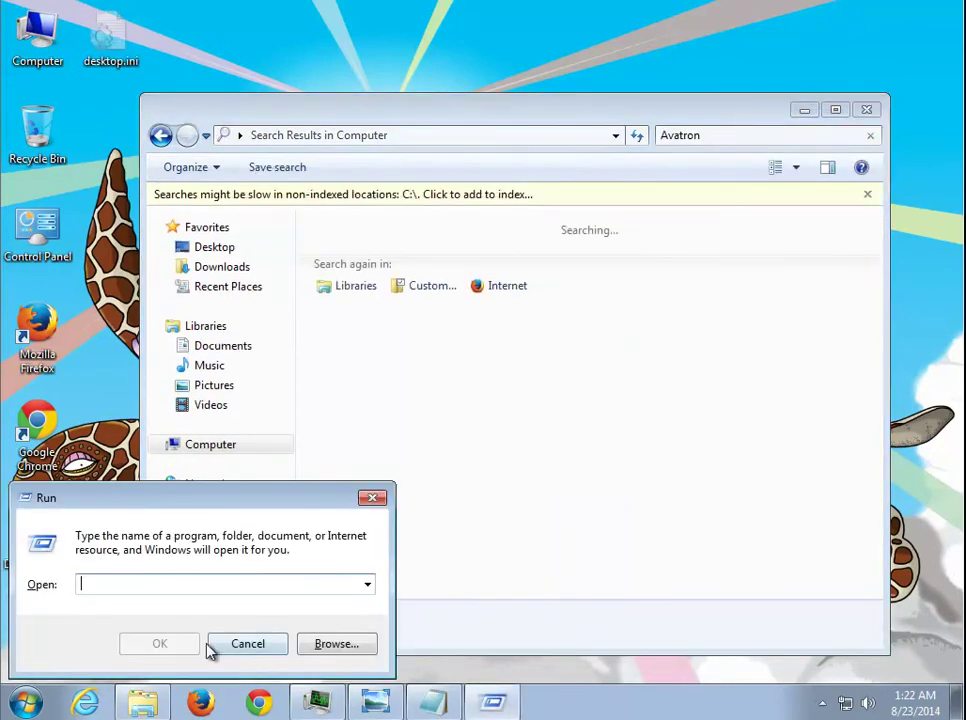
{"action": "type", "text": "REGESD"}
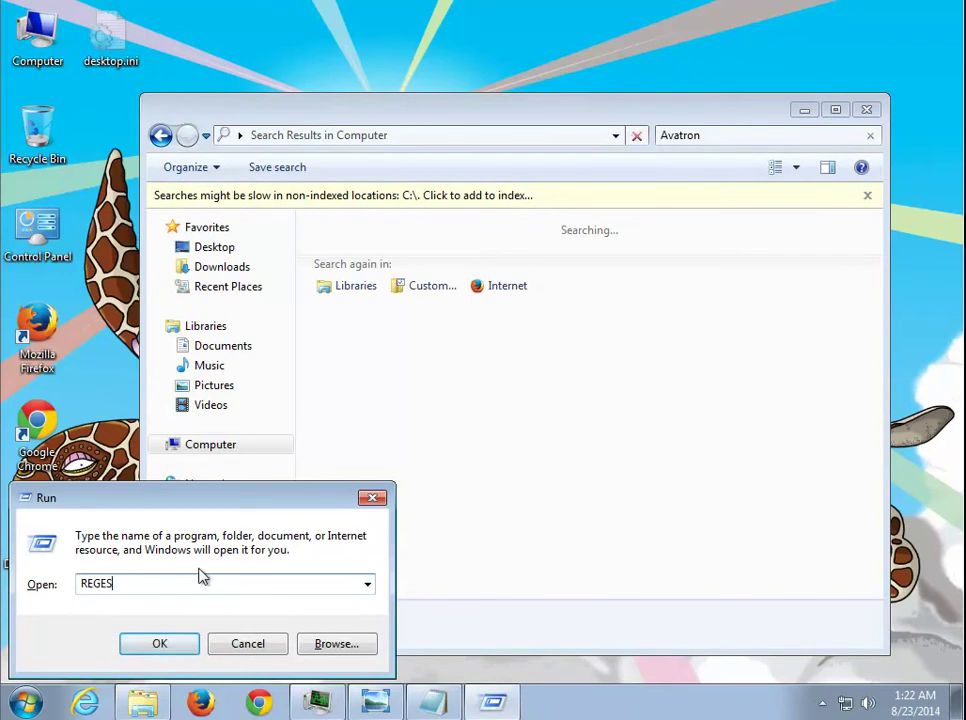
{"action": "key", "text": "BackSpace"}
{"action": "type", "text": "EDI"}
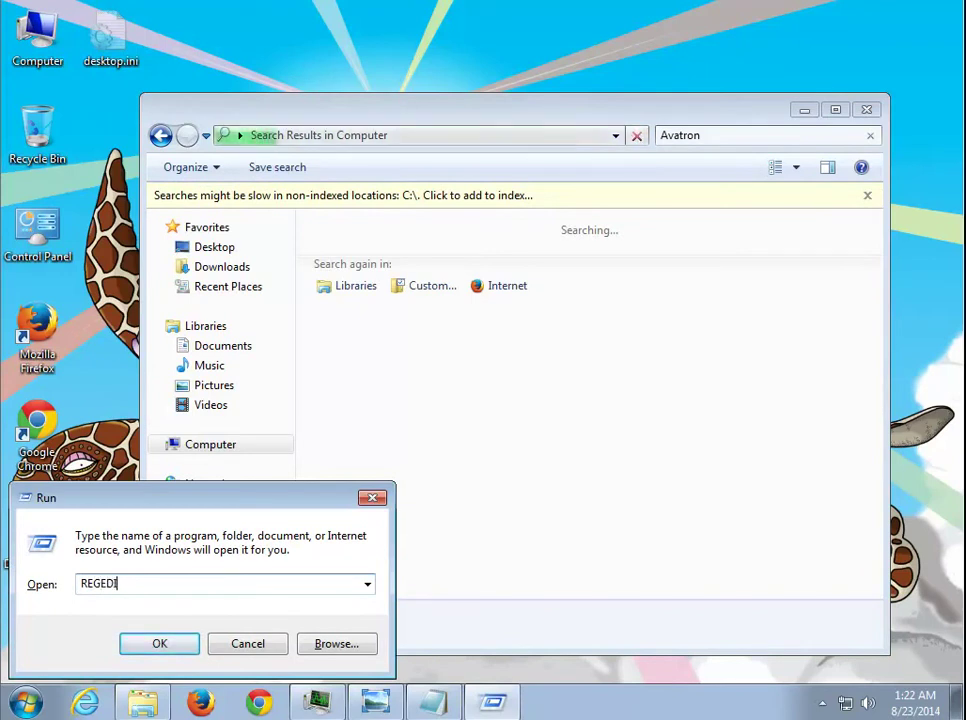
{"action": "type", "text": "T"}
{"action": "key", "text": "Return"}
{"action": "key", "text": "alt+y"}
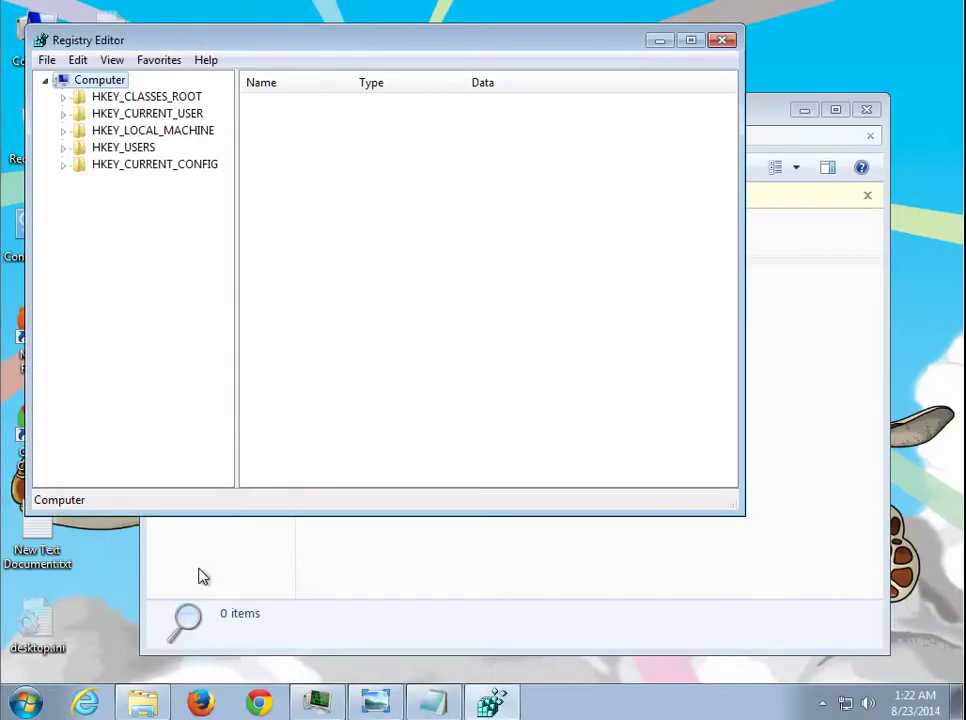
Search the registry for "Avatron\" across keys, values and data.
{"action": "key", "text": "ctrl+f"}
{"action": "key", "text": "ctrl+v"}
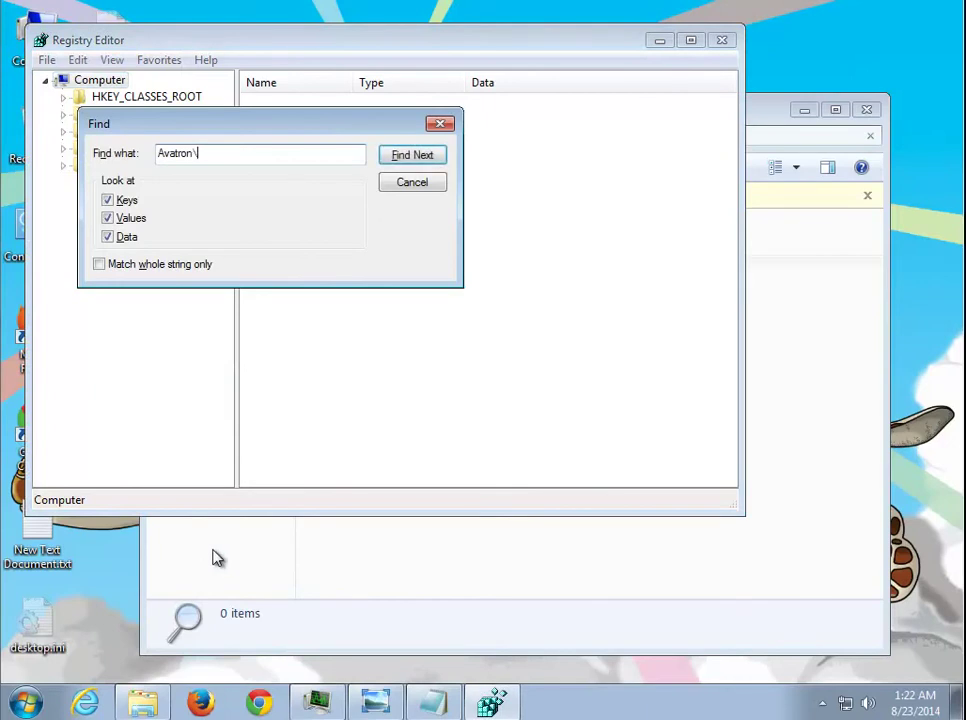
{"action": "key", "text": "Return"}
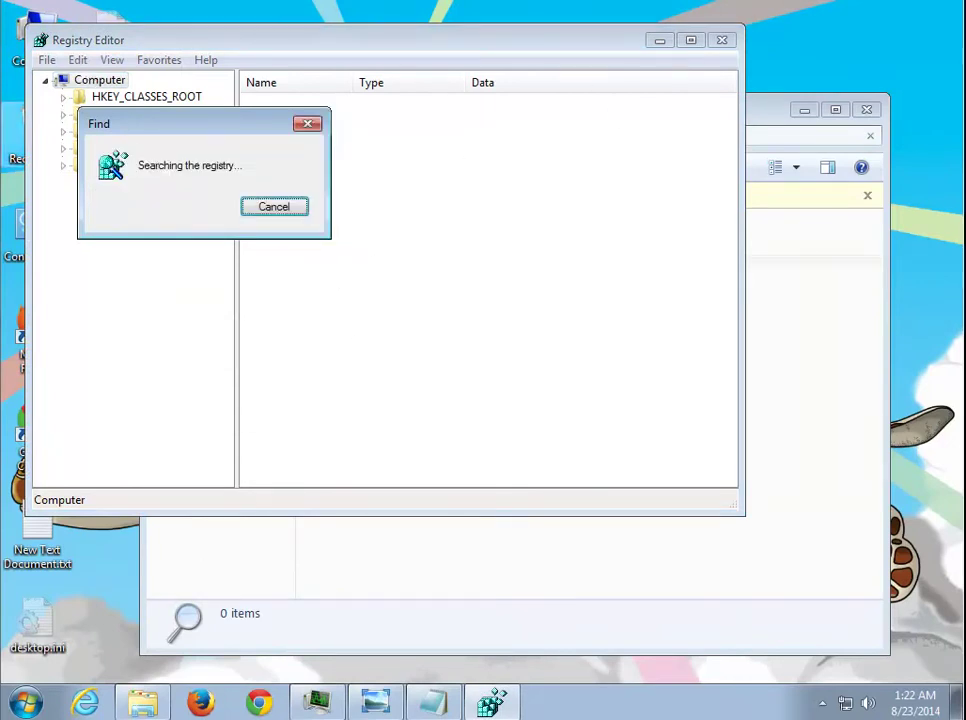
Open another Computer window and search it for "BONJOUR", checking the name against the Air Display Support setup screenshot.
{"action": "left_click", "coordinate": [25, 703]}
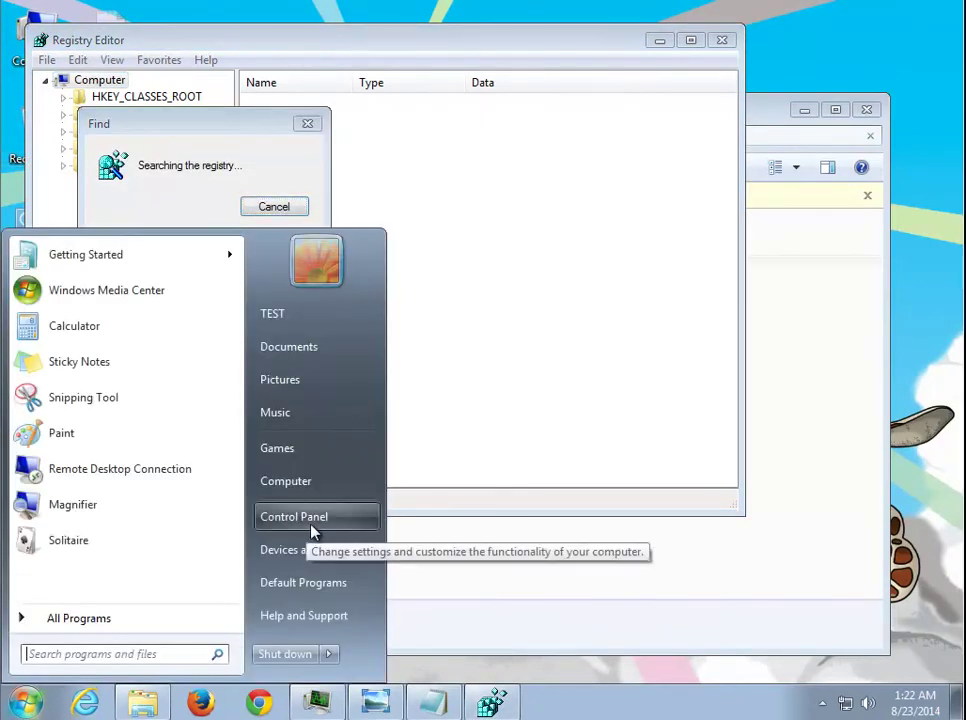
{"action": "left_click", "coordinate": [298, 484]}
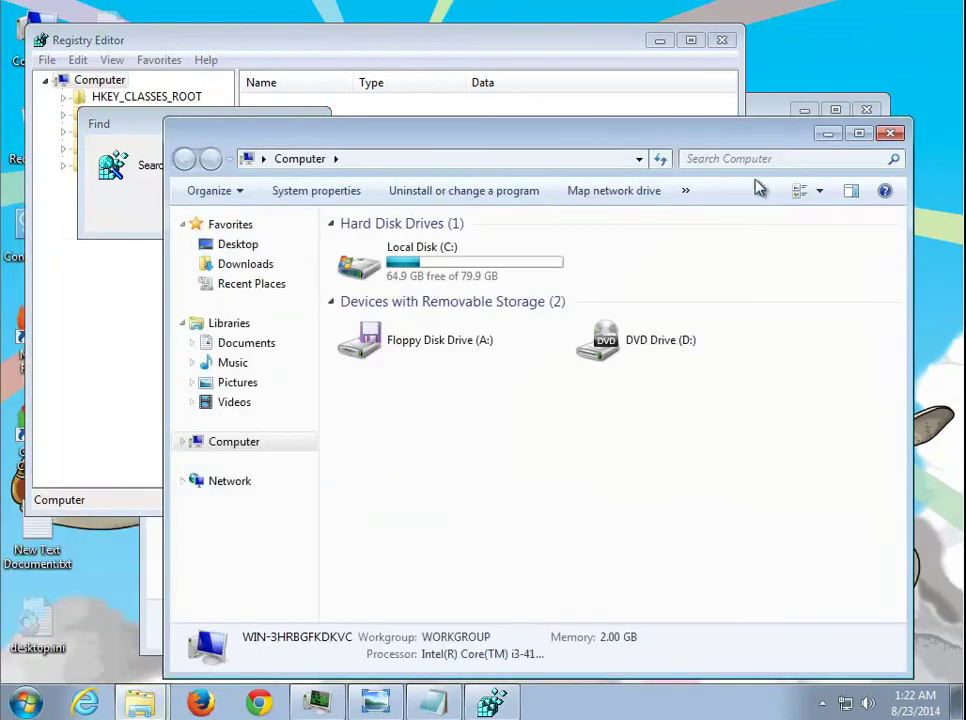
{"action": "left_click", "coordinate": [692, 158]}
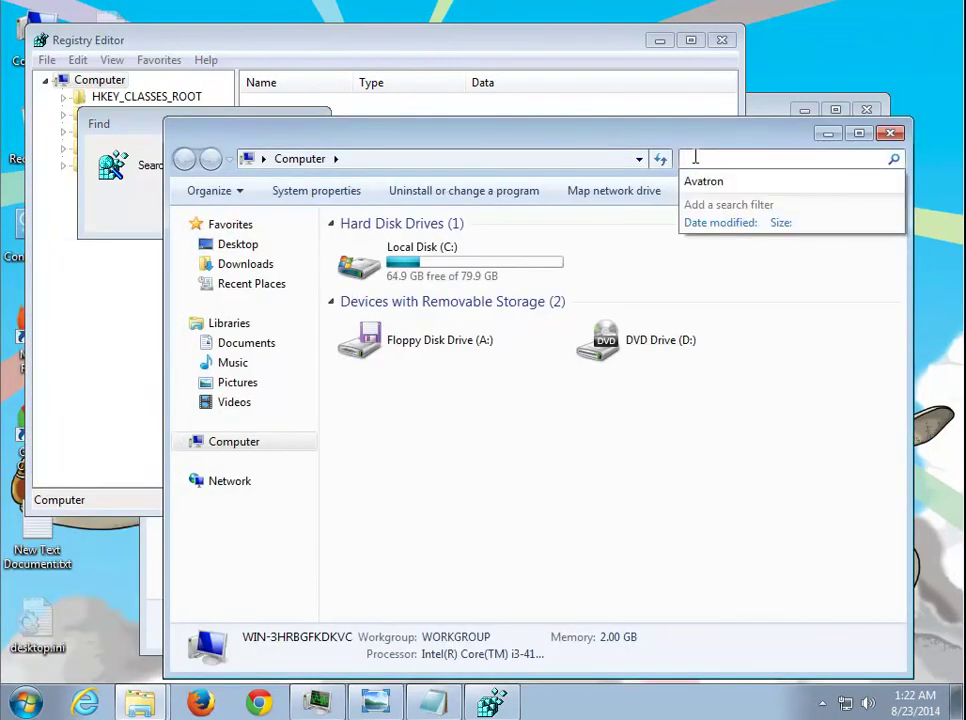
{"action": "type", "text": "BONJOUR"}
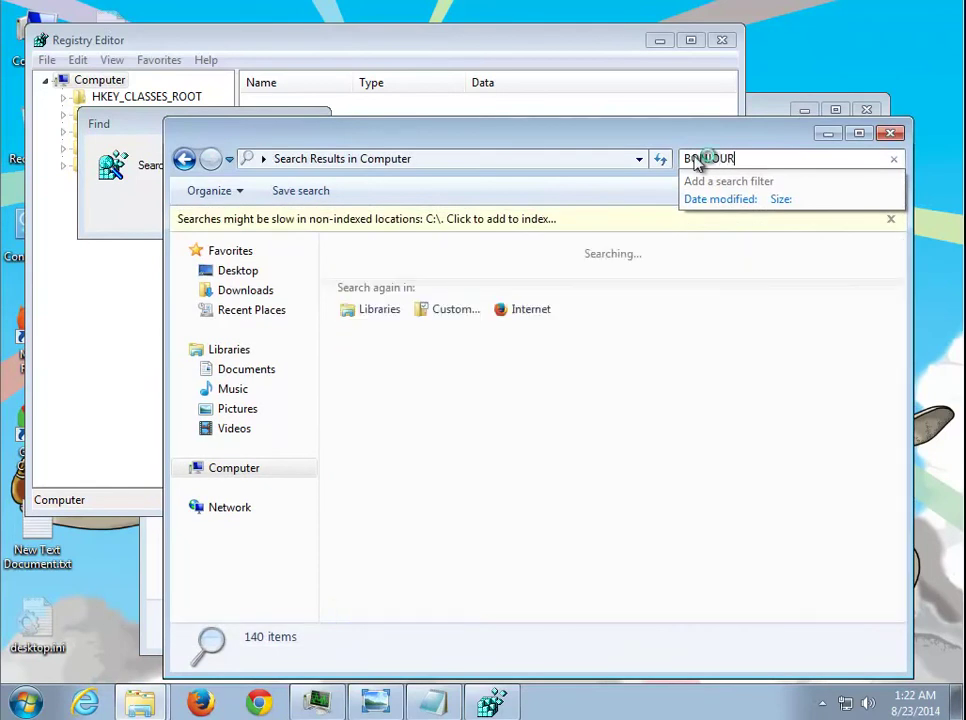
{"action": "key", "text": "BackSpace"}
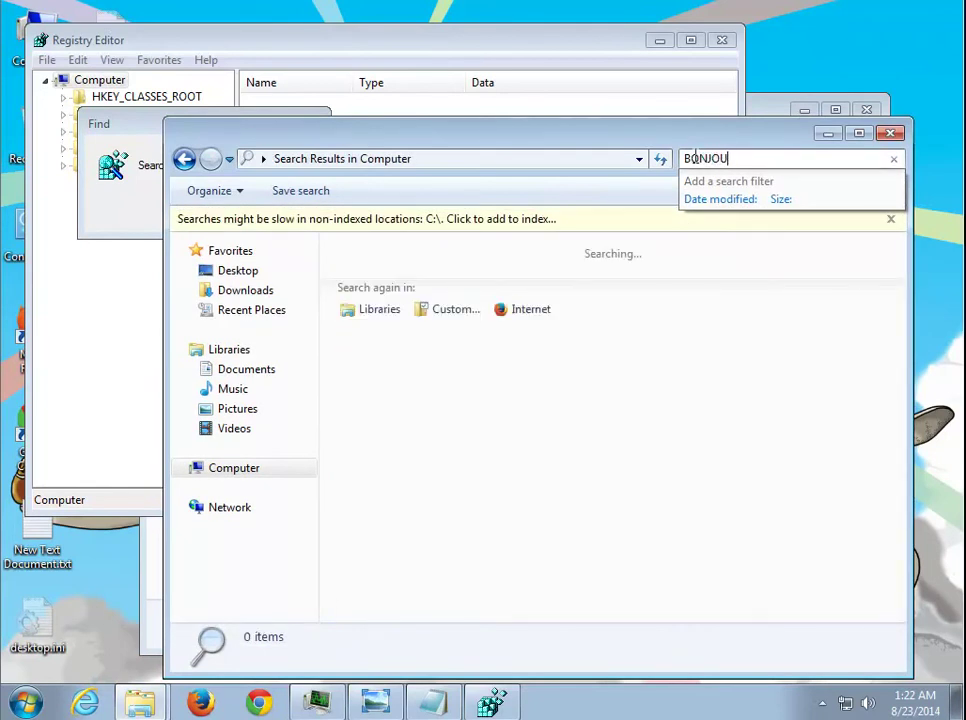
{"action": "key", "text": "BackSpace"}
{"action": "key", "text": "BackSpace"}
{"action": "left_click", "coordinate": [374, 703]}
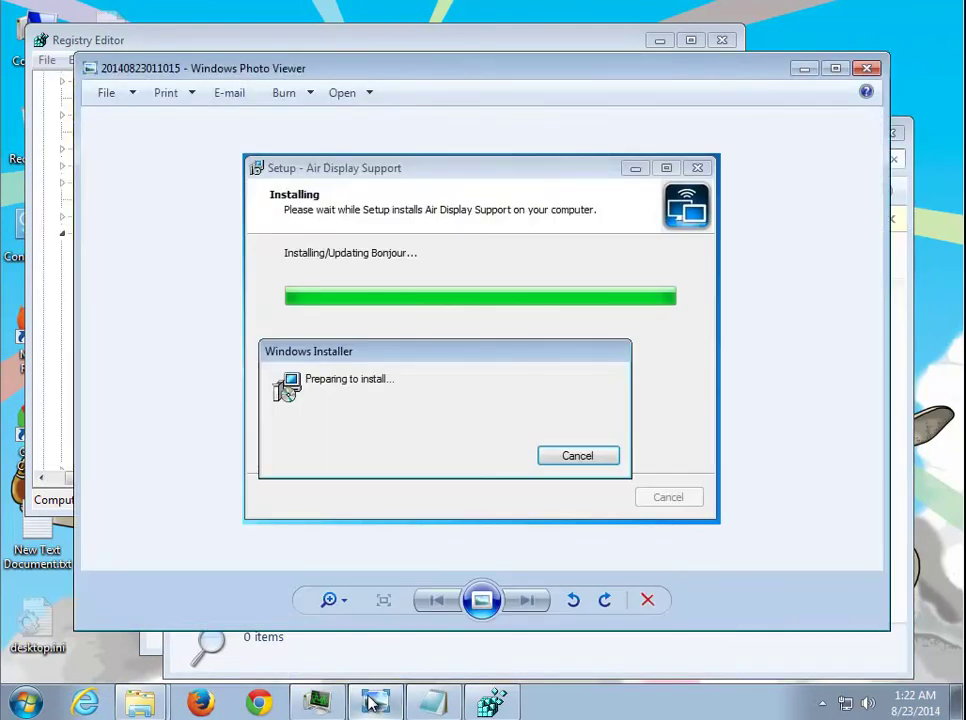
{"action": "key", "text": "alt+Tab"}
{"action": "left_click", "coordinate": [738, 158]}
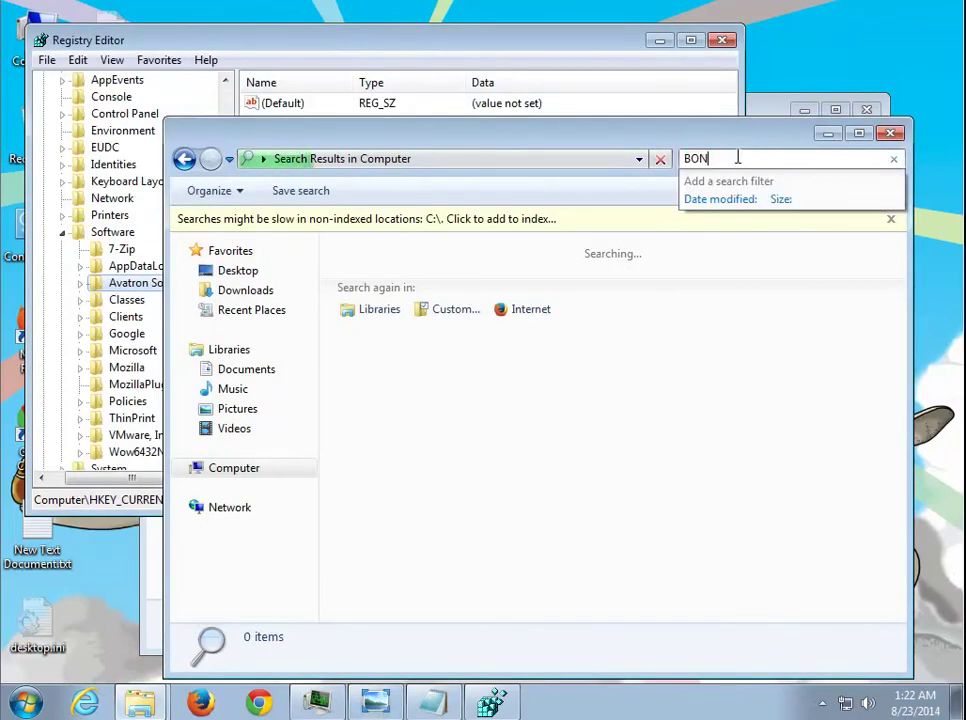
{"action": "key", "text": "Return"}
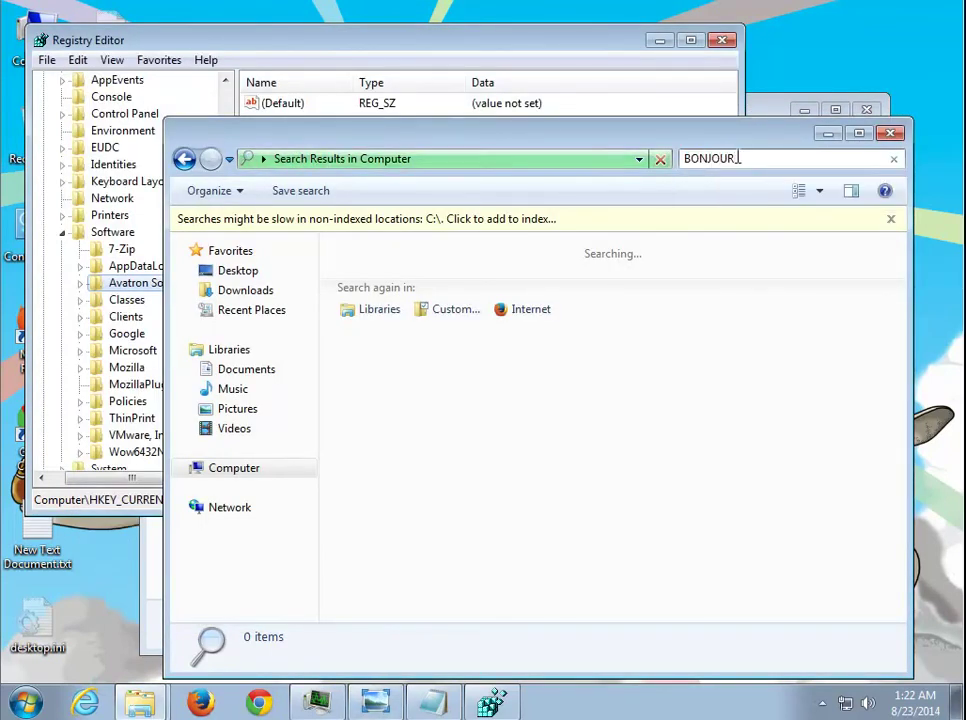
Delete the "Avatron Software, Inc" key under HKEY_CURRENT_USER\Software and continue the registry search for the next match.
{"action": "left_click", "coordinate": [156, 289]}
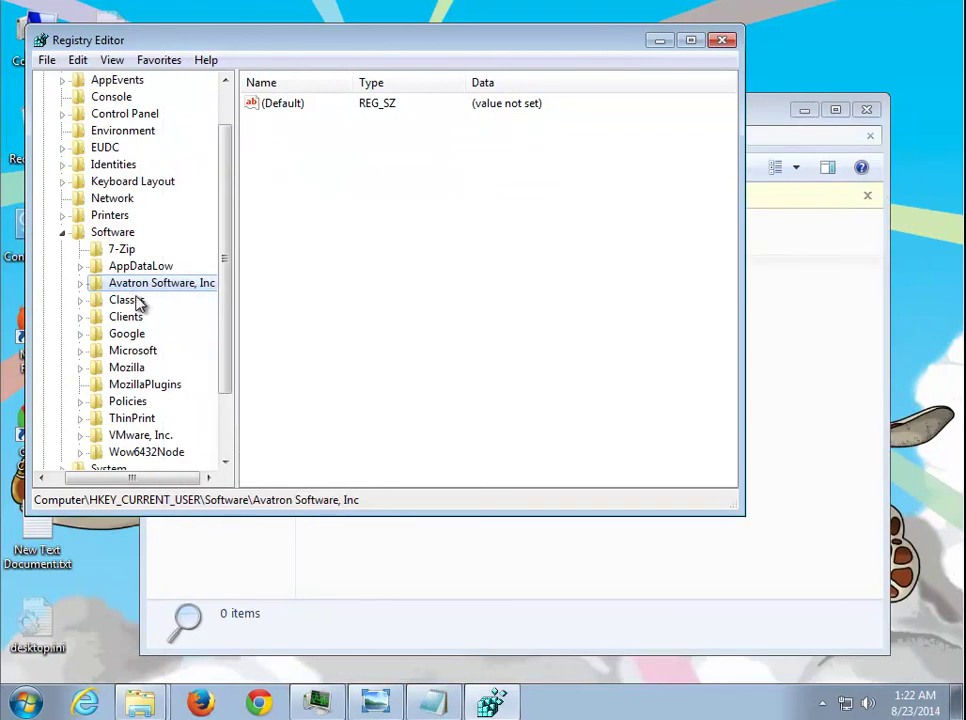
{"action": "key", "text": "Delete"}
{"action": "key", "text": "Return"}
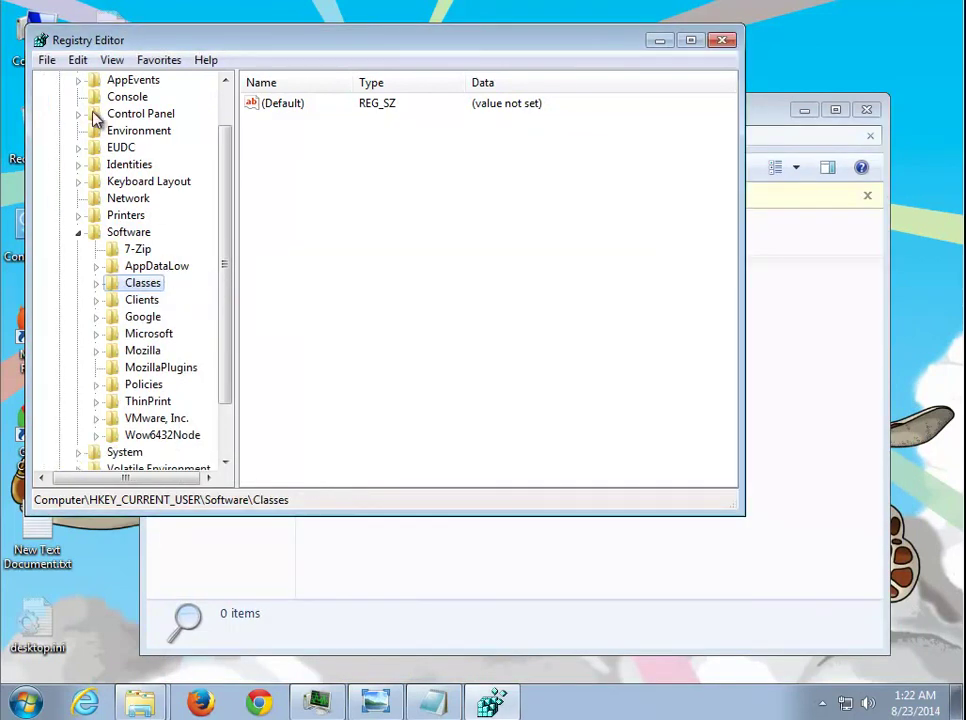
{"action": "left_click", "coordinate": [77, 60]}
{"action": "left_click", "coordinate": [126, 234]}
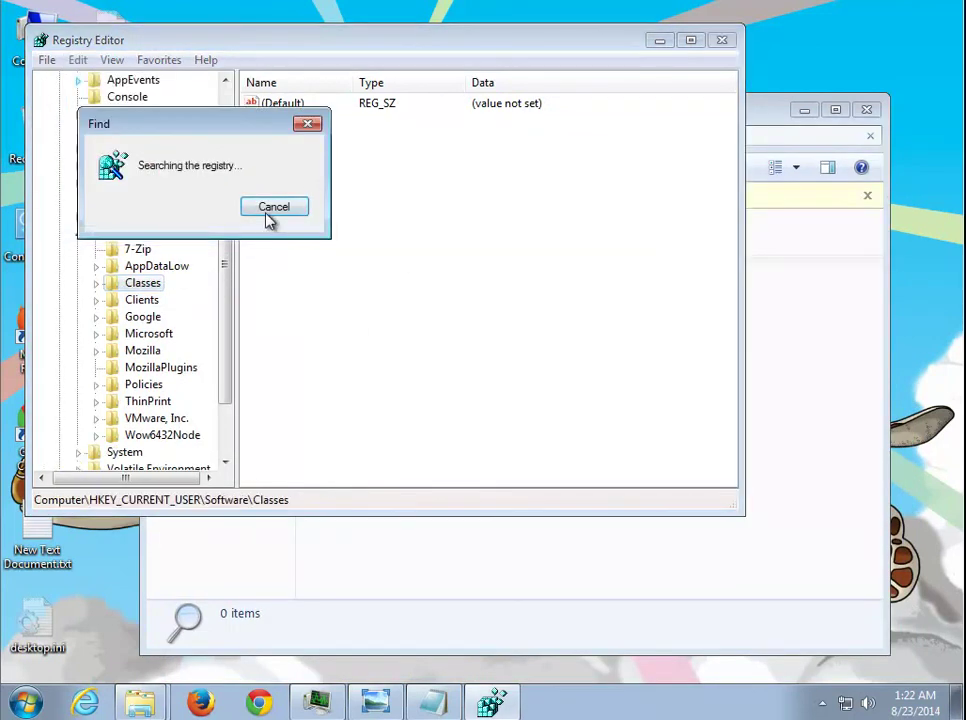
Check the progress of the Avatron and BONJOUR file searches and the registry search, and review the setup screenshot.
{"action": "mouse_move", "coordinate": [150, 705]}
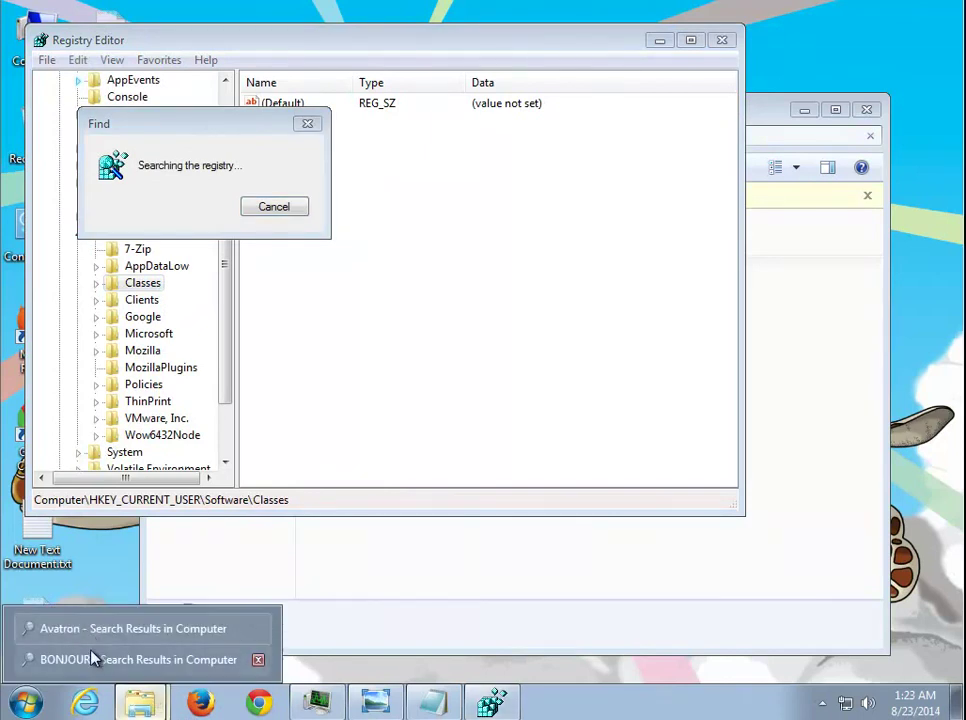
{"action": "left_click", "coordinate": [88, 632]}
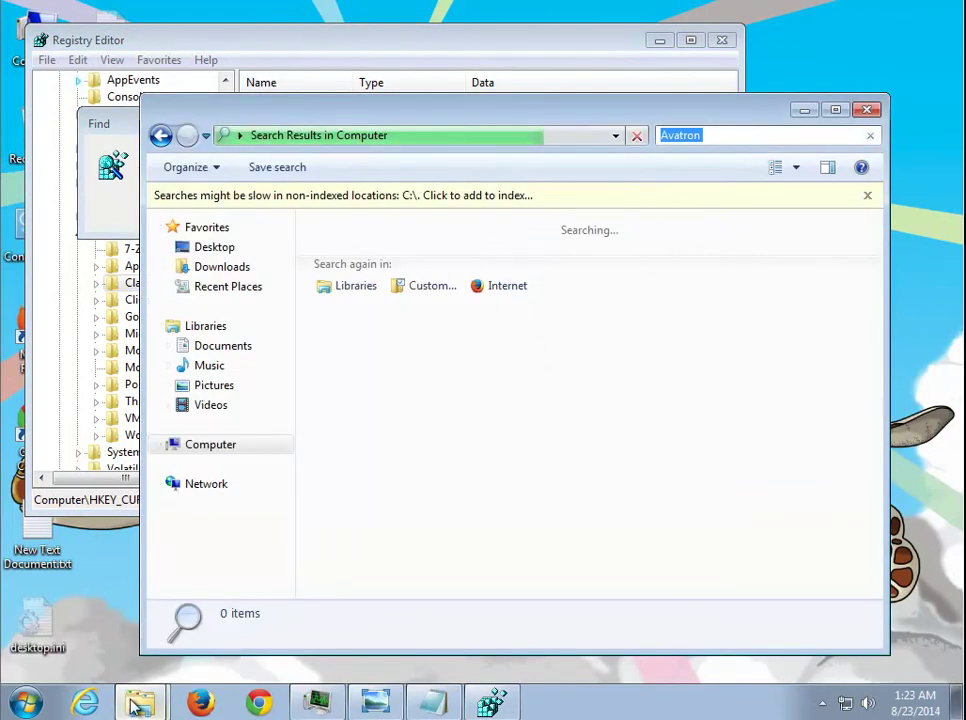
{"action": "mouse_move", "coordinate": [140, 705]}
{"action": "left_click", "coordinate": [145, 648]}
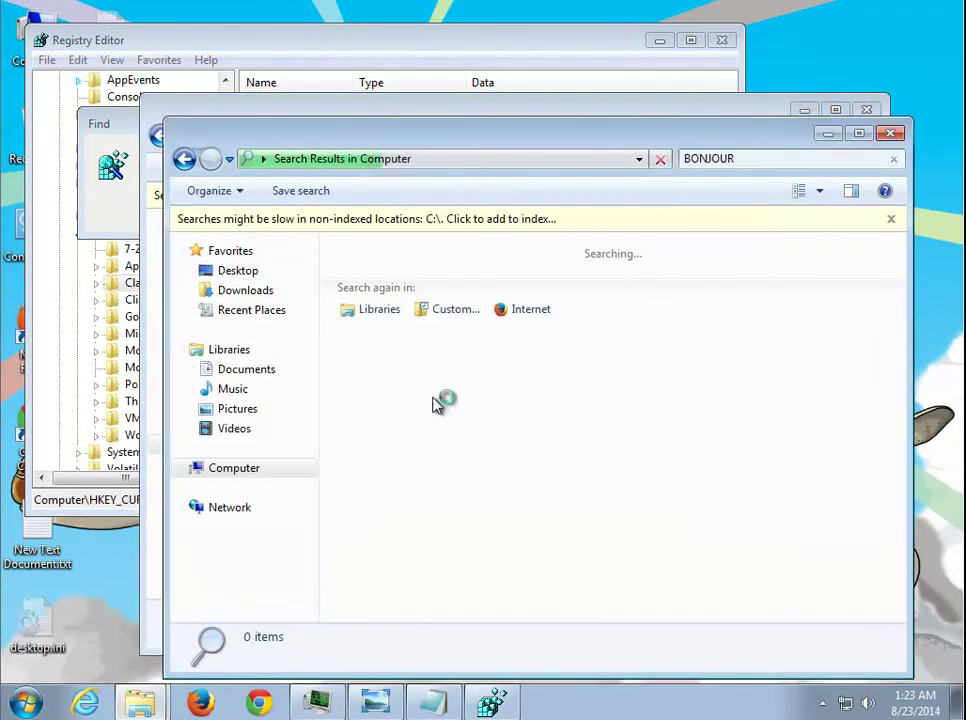
{"action": "left_click", "coordinate": [90, 211]}
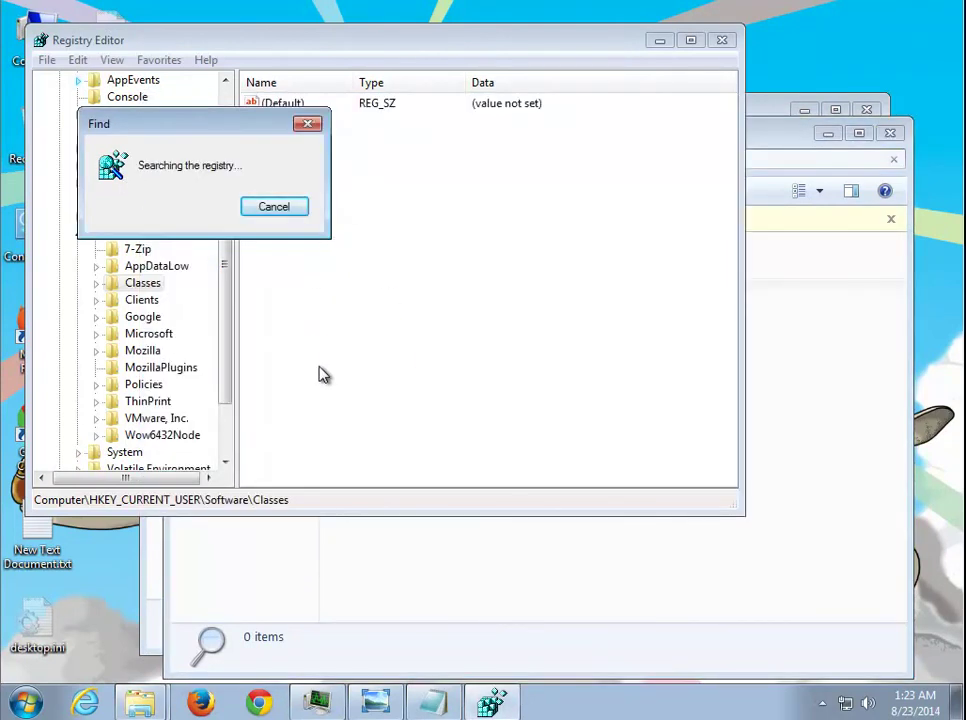
{"action": "left_click", "coordinate": [375, 705]}
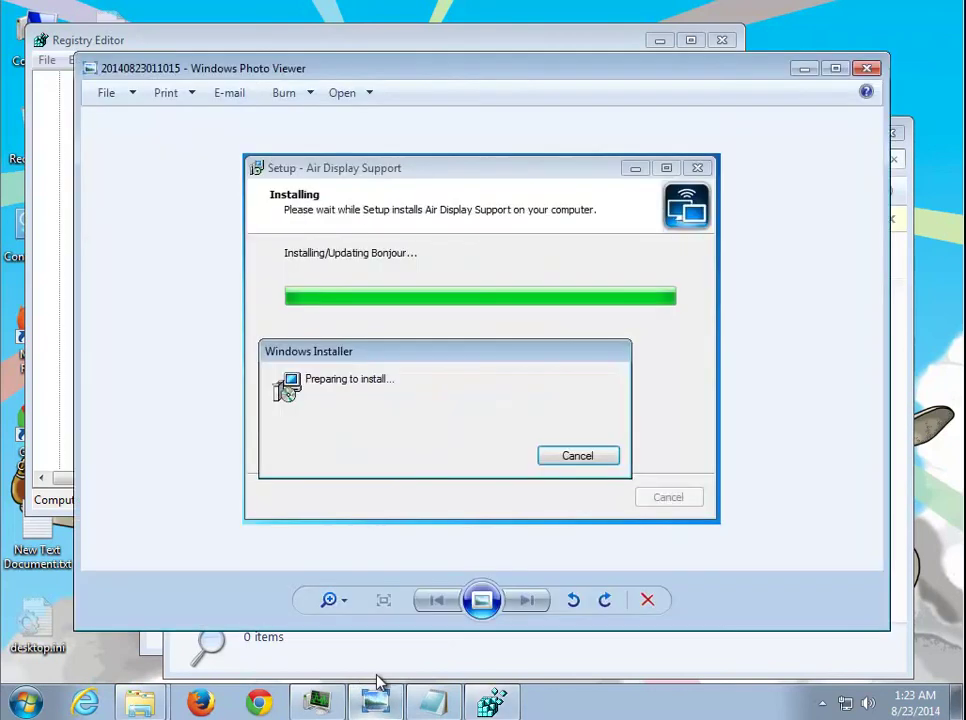